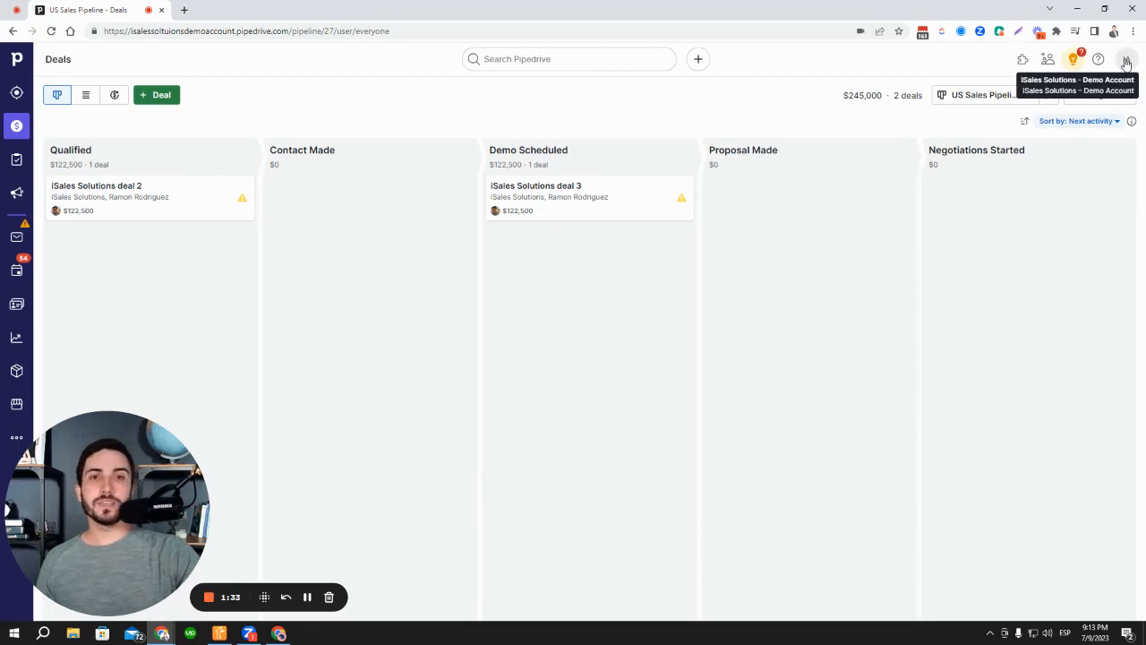
Open the Data fields page in the company settings
{"action": "left_click", "coordinate": [1127, 61]}
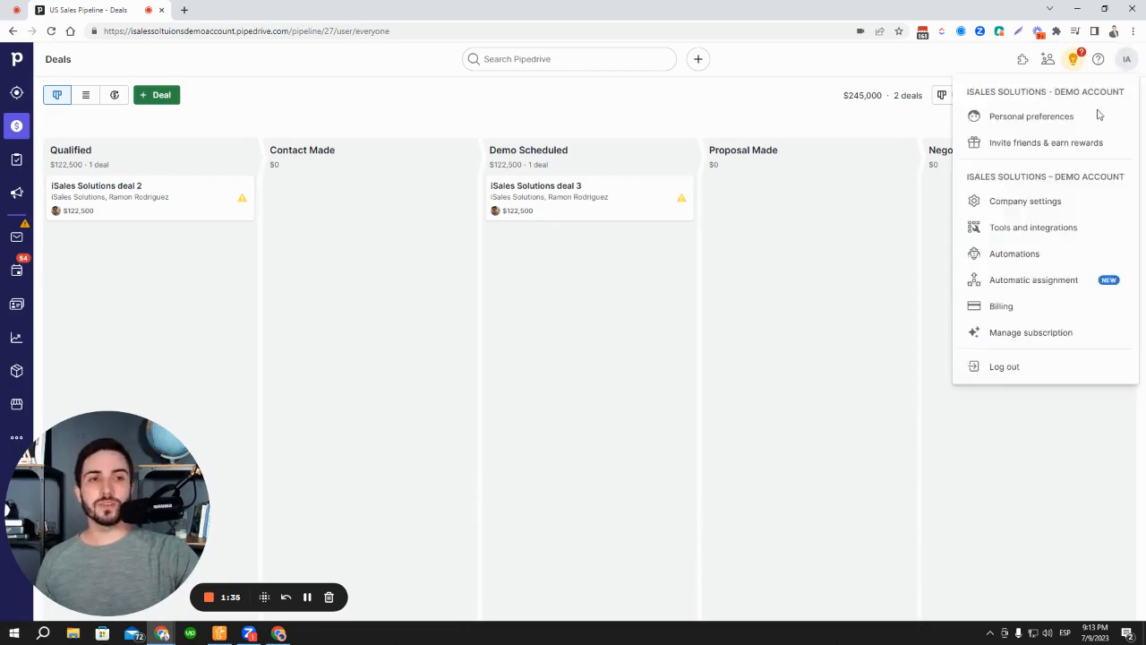
{"action": "left_click", "coordinate": [988, 202]}
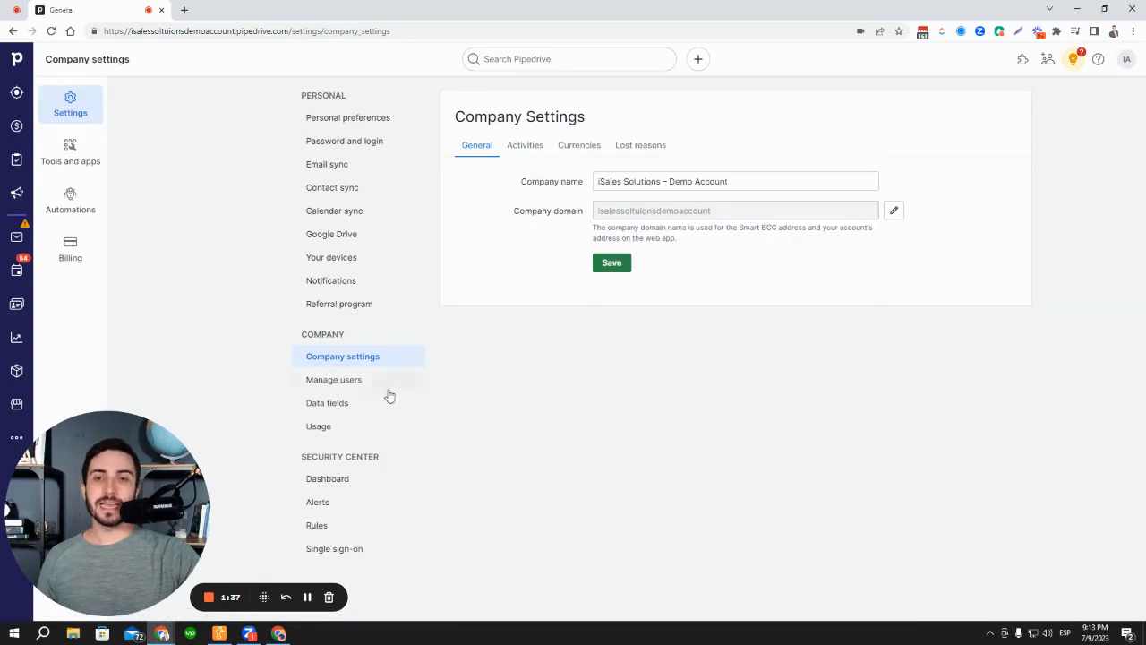
{"action": "left_click", "coordinate": [348, 404]}
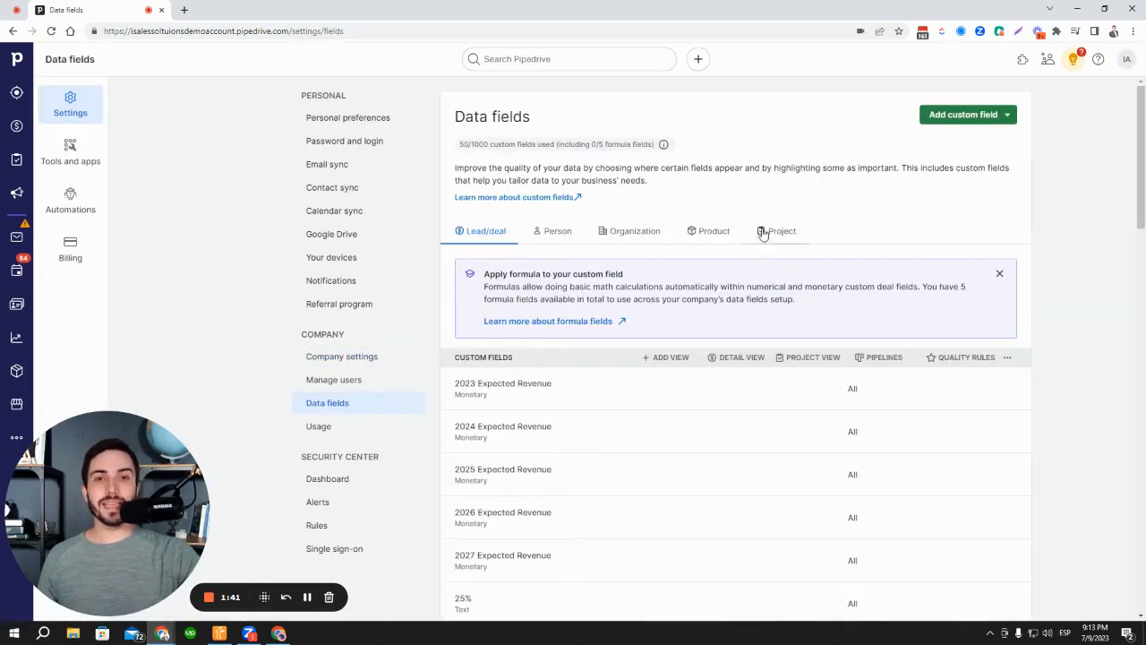
Start a new custom lead/deal field named Commission and set its field type to Monetary
{"action": "left_click", "coordinate": [948, 119]}
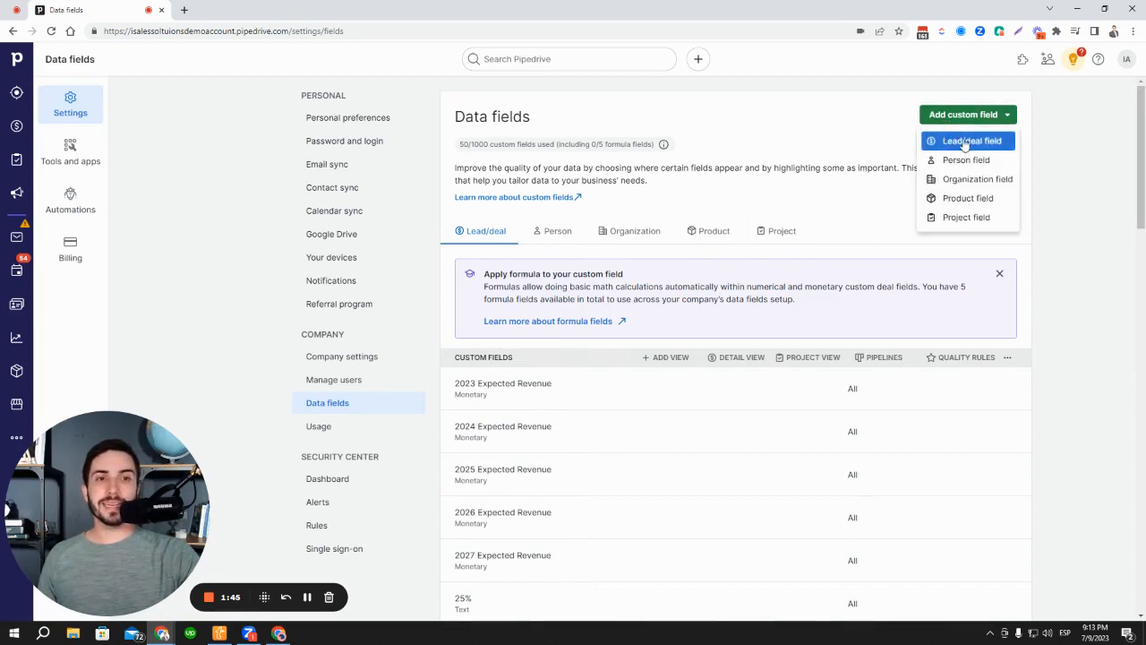
{"action": "left_click", "coordinate": [965, 141]}
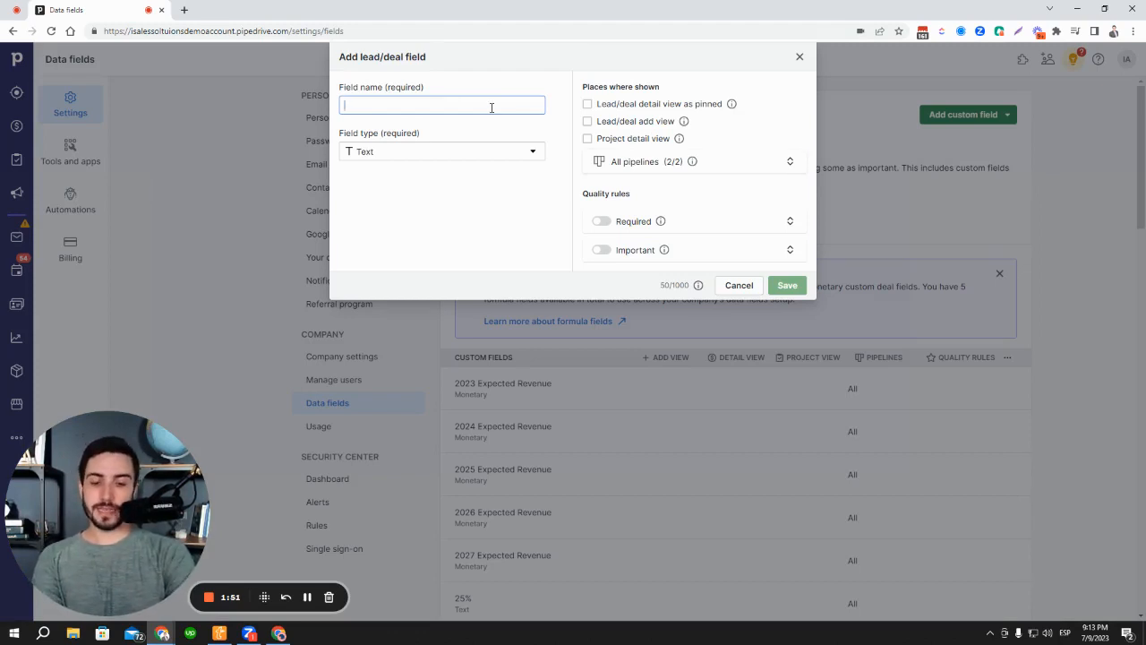
{"action": "type", "text": "Commission"}
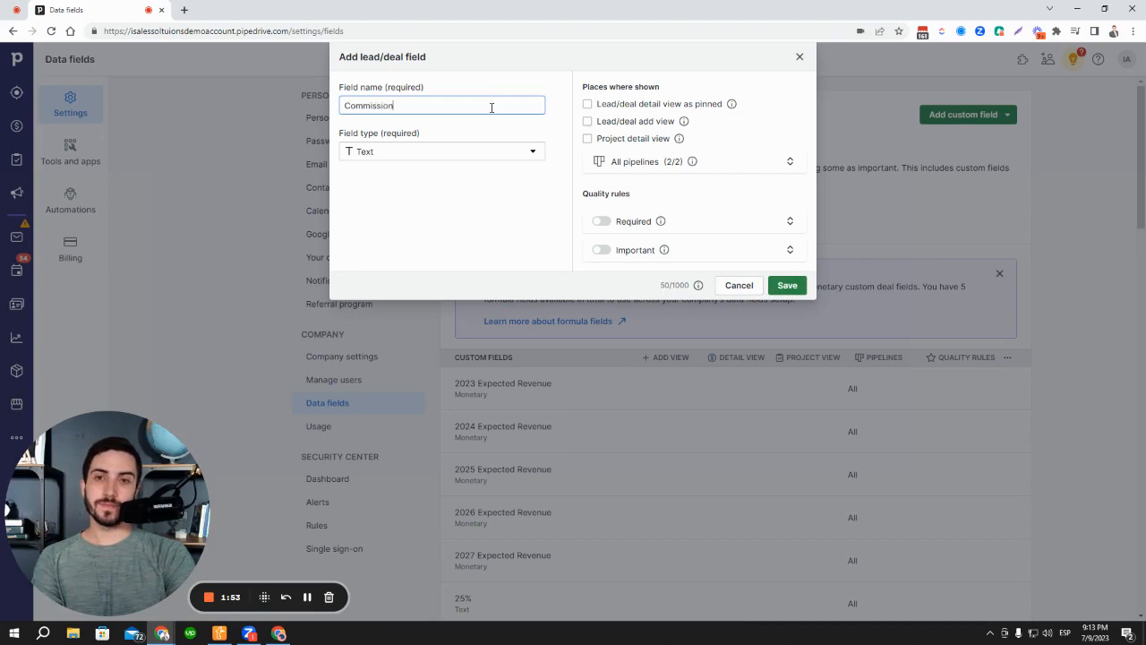
{"action": "left_click", "coordinate": [491, 190]}
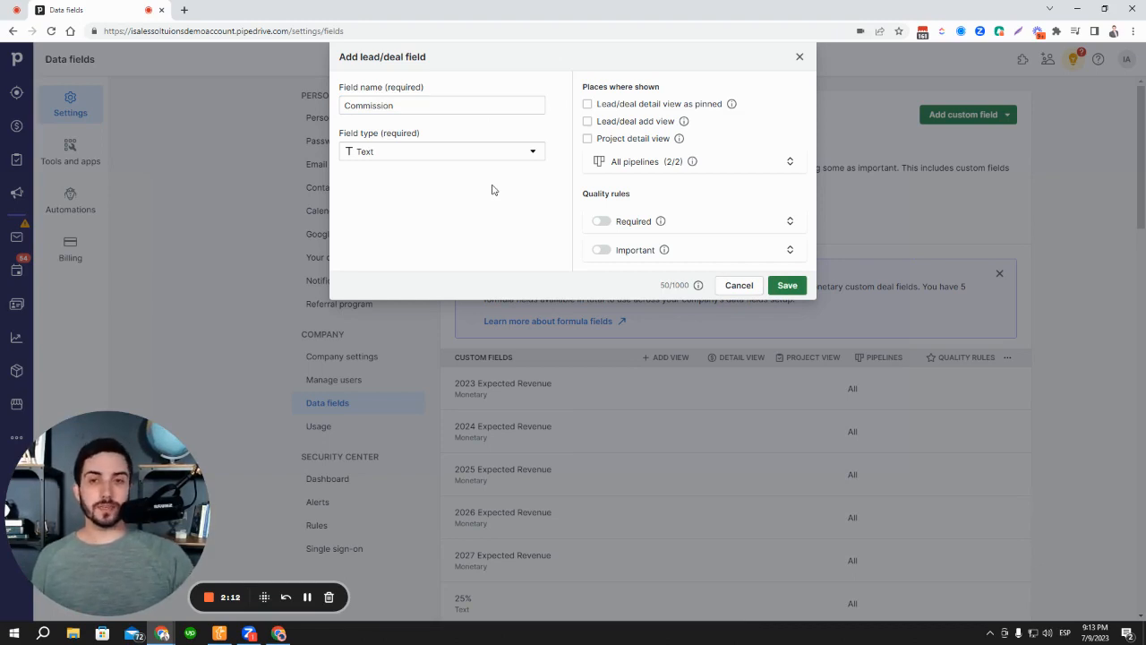
{"action": "left_click", "coordinate": [529, 160]}
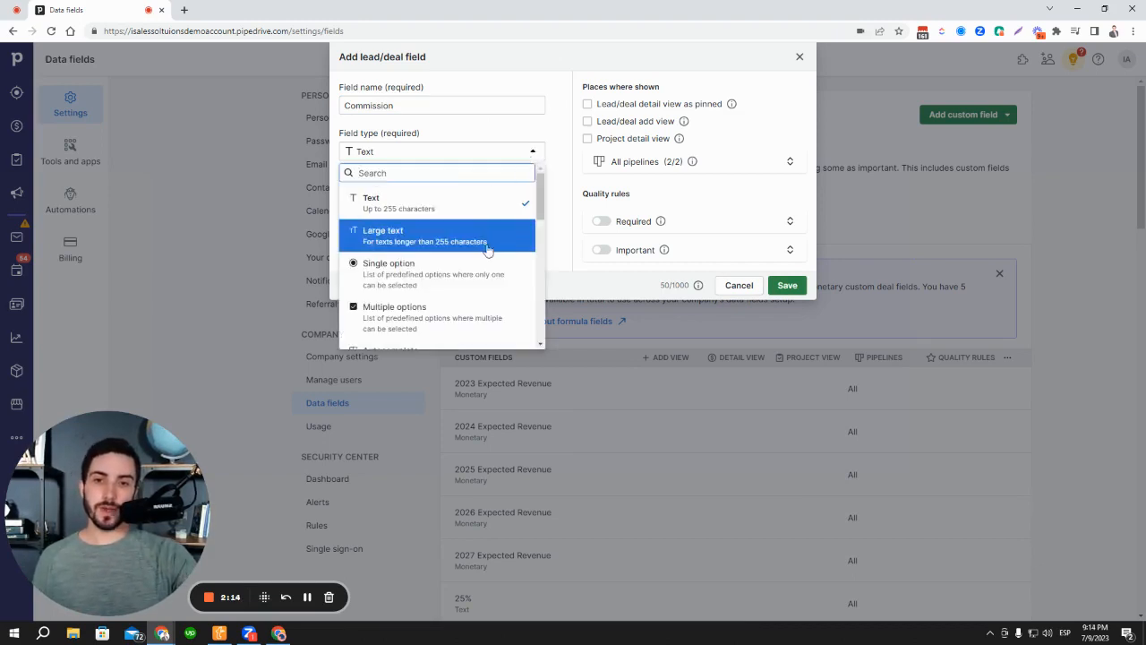
{"action": "scroll", "coordinate": [492, 250], "scroll_direction": "down", "scroll_amount": 2}
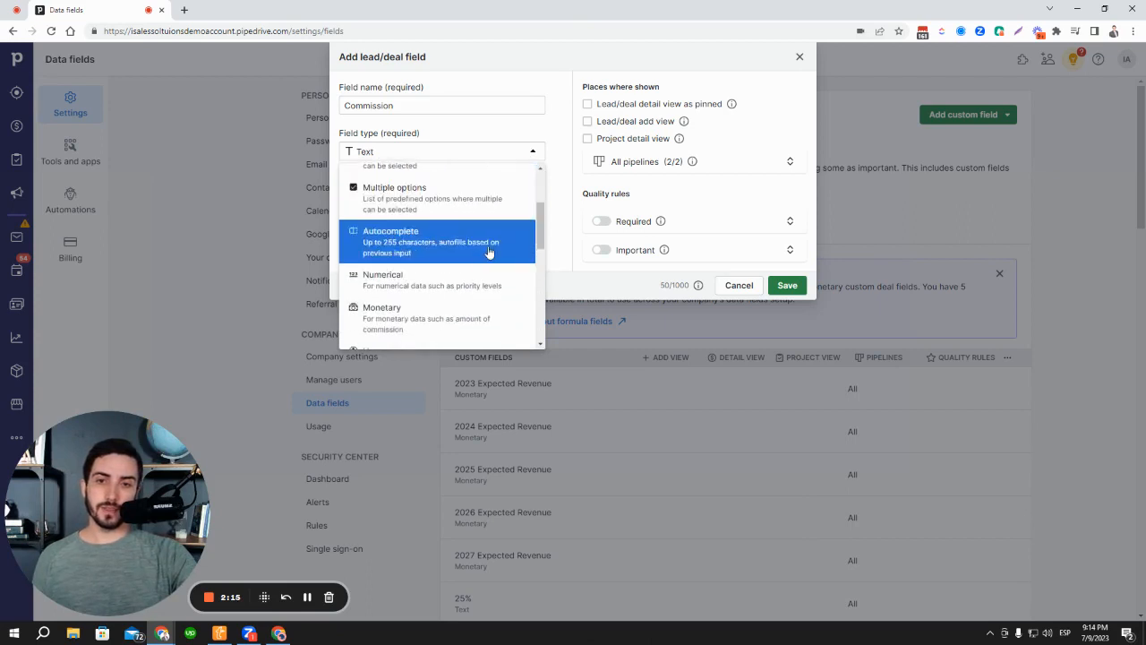
{"action": "left_click", "coordinate": [452, 321]}
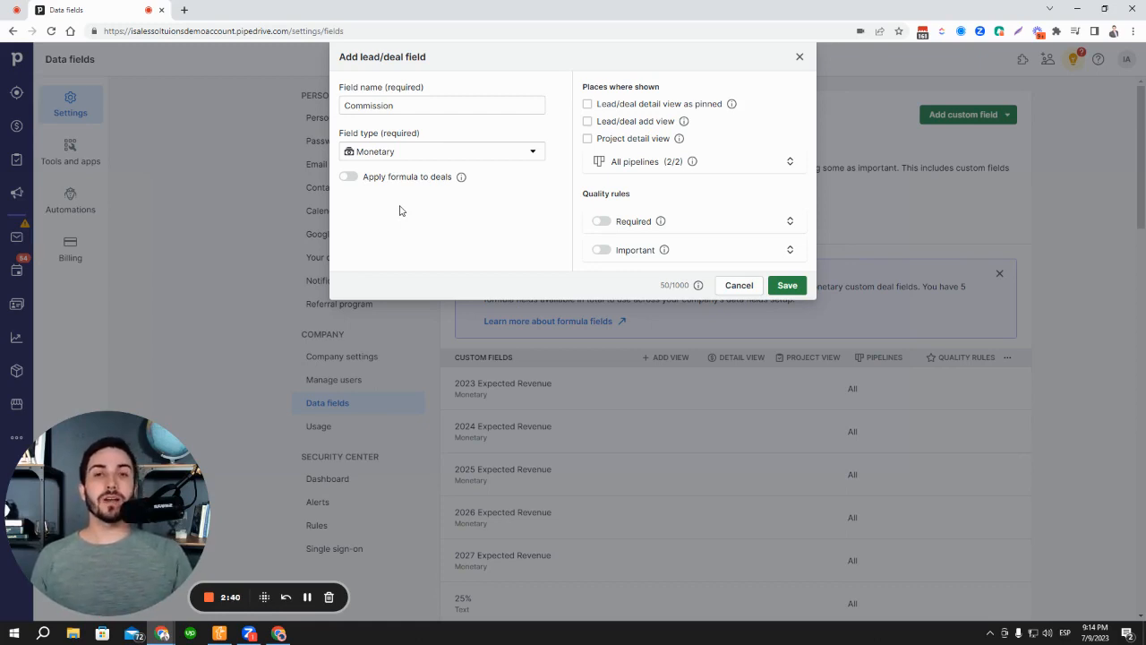
Apply the formula #Deal Value *0.25 to the Commission field for only new deals and save the field
{"action": "left_click", "coordinate": [359, 175]}
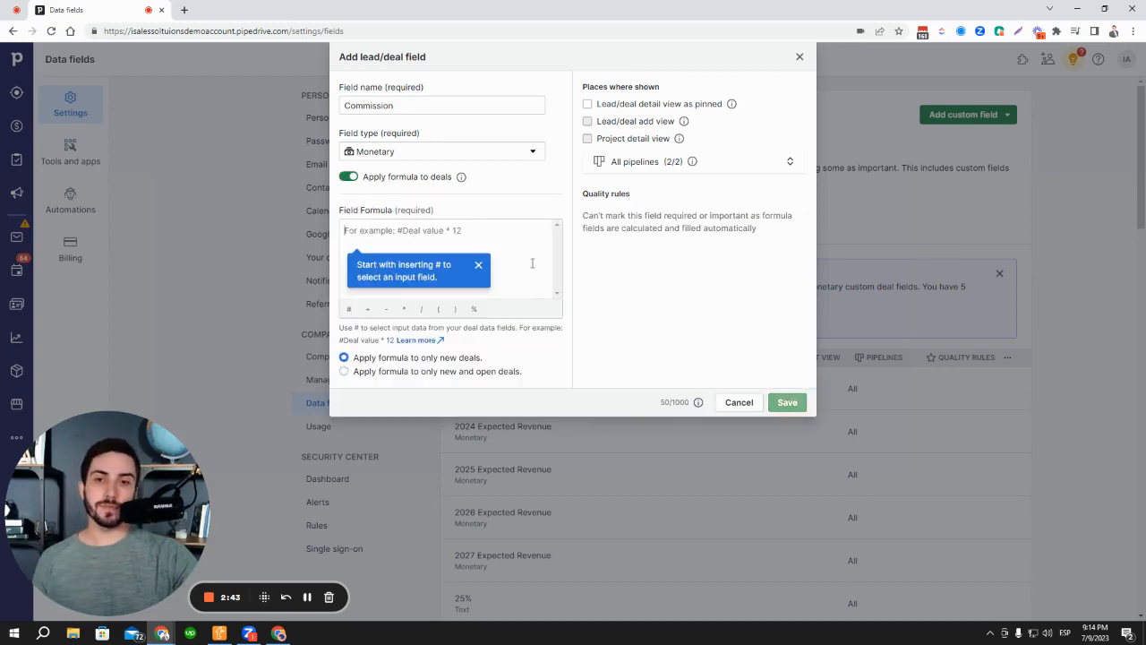
{"action": "left_click", "coordinate": [478, 266]}
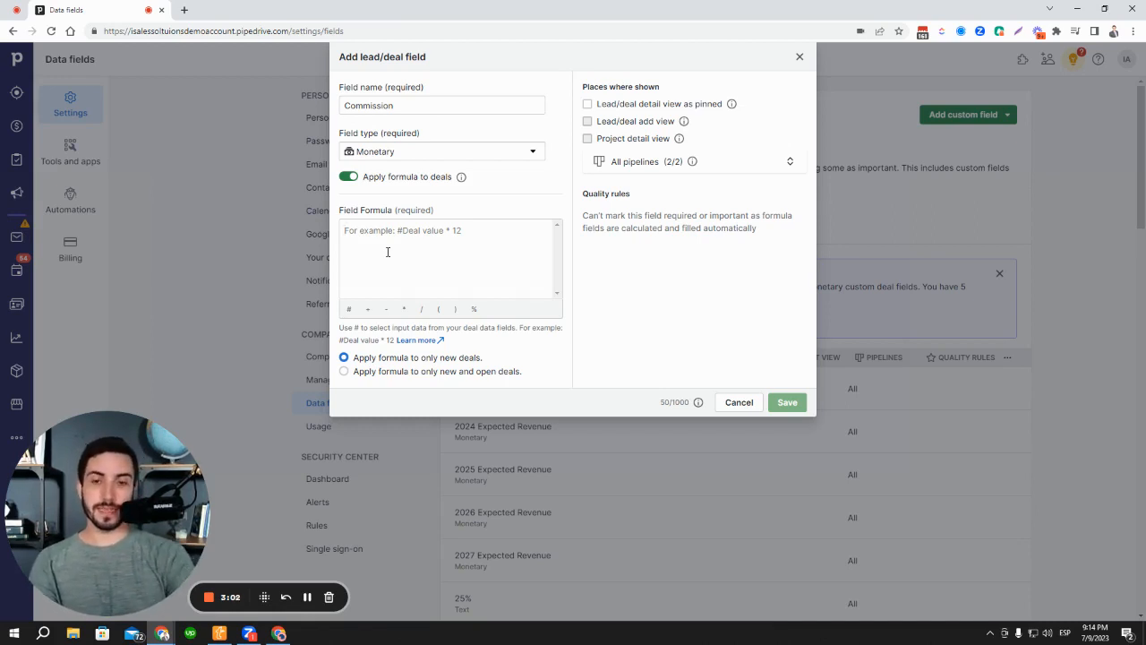
{"action": "type", "text": "#"}
{"action": "scroll", "coordinate": [387, 257], "scroll_direction": "down", "scroll_amount": 1}
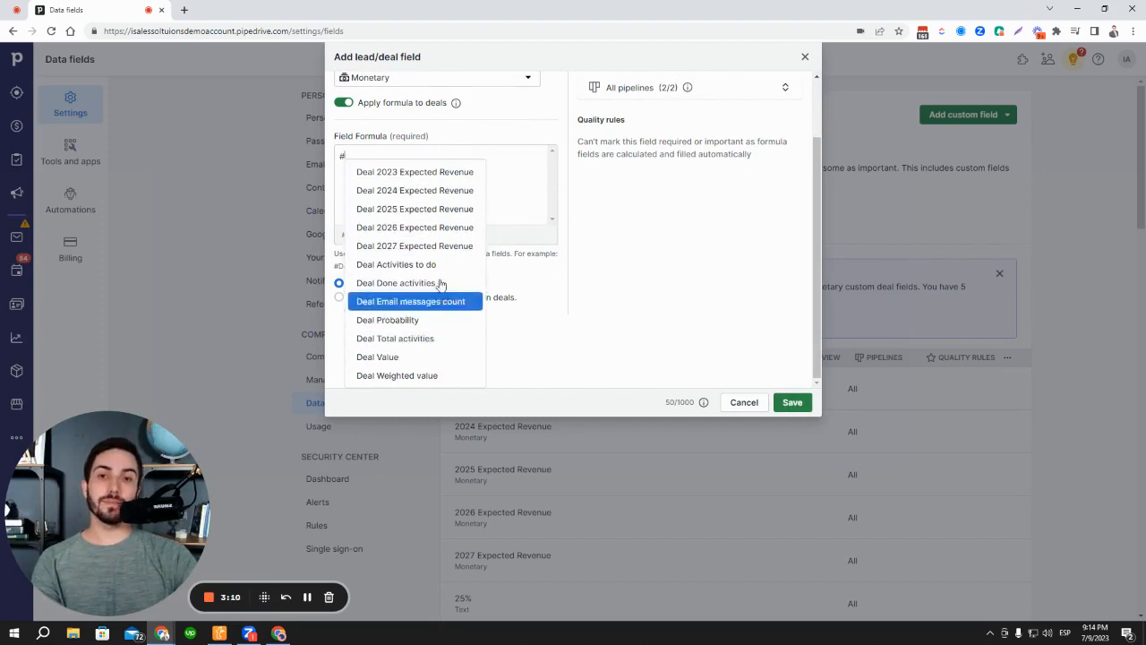
{"action": "left_click", "coordinate": [399, 358]}
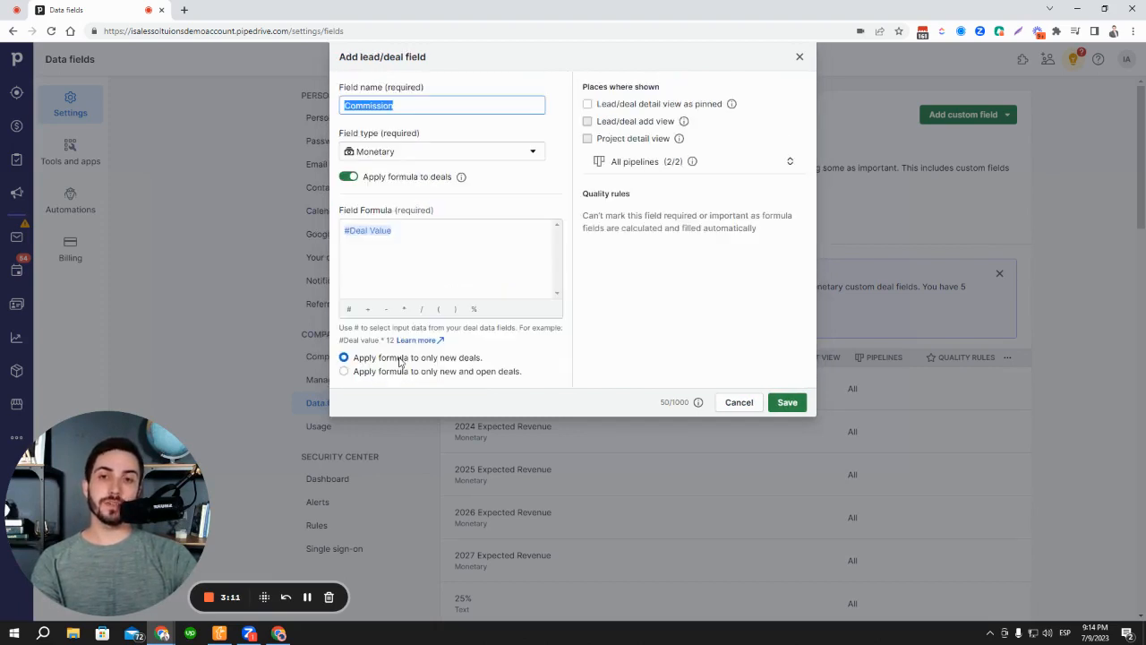
{"action": "left_click", "coordinate": [415, 229]}
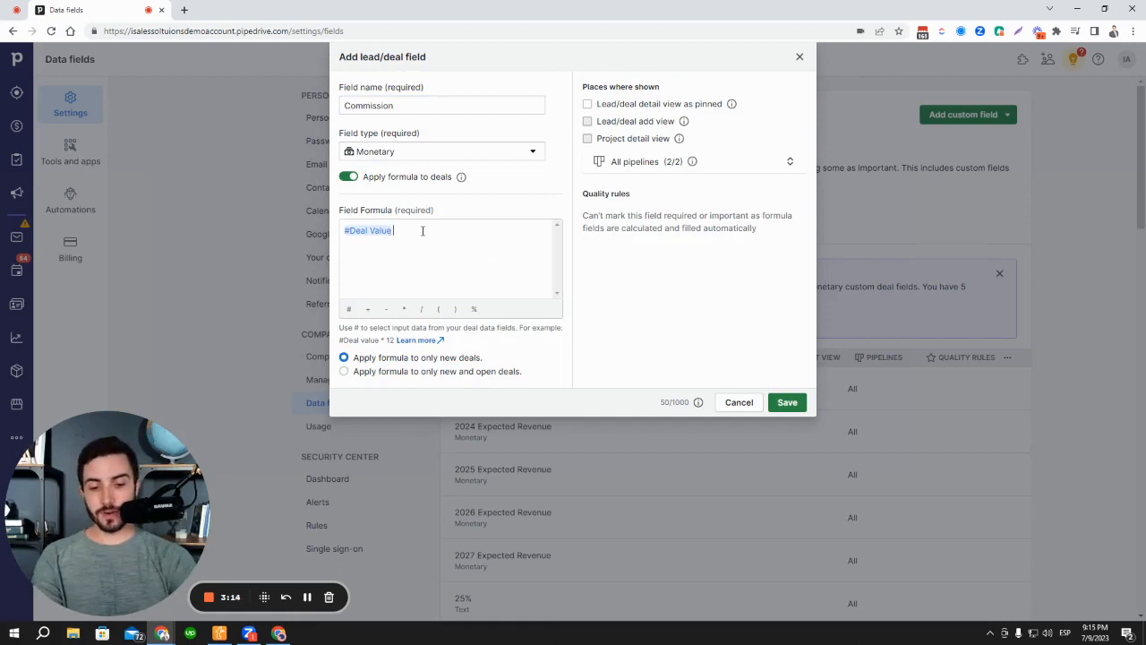
{"action": "left_click", "coordinate": [403, 308]}
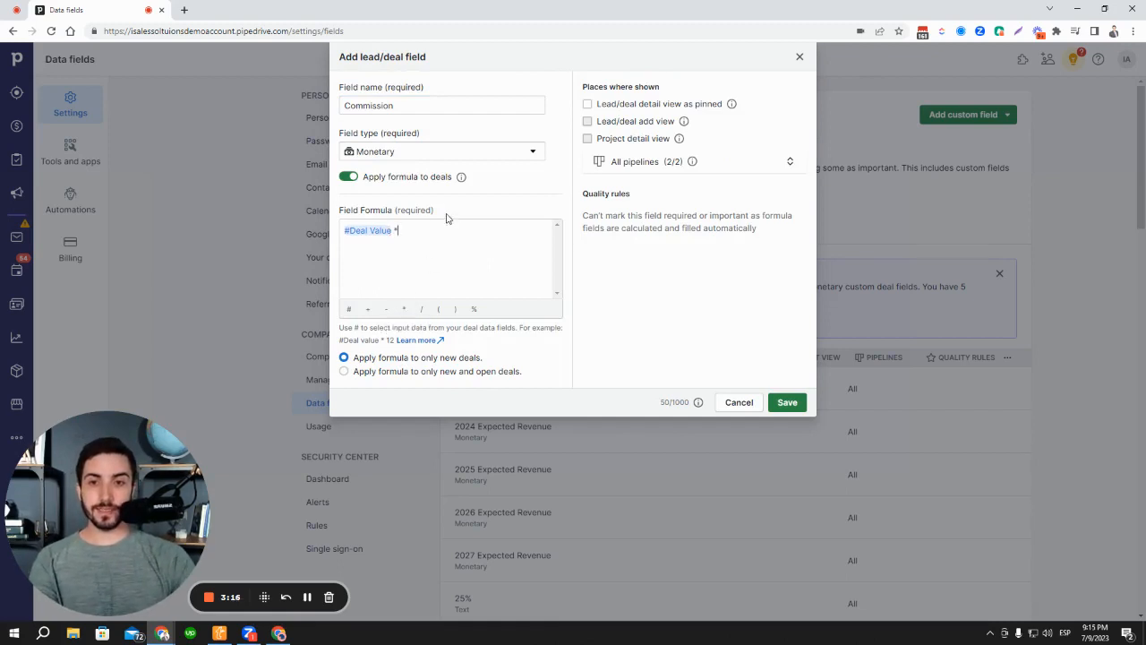
{"action": "type", "text": "0"}
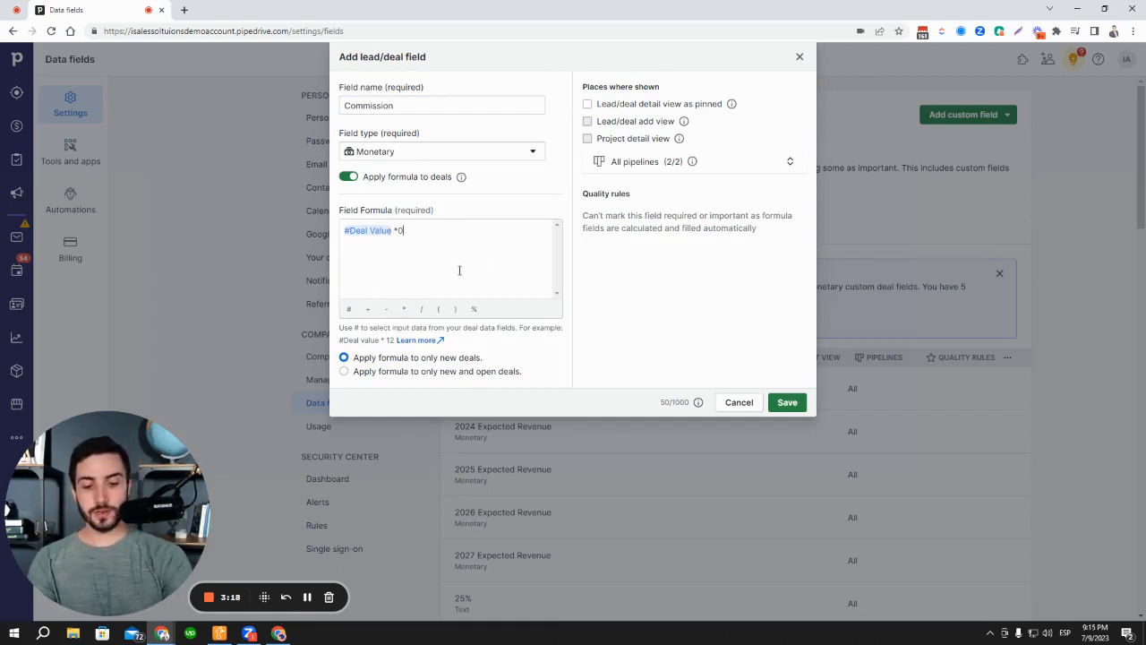
{"action": "type", "text": ".25"}
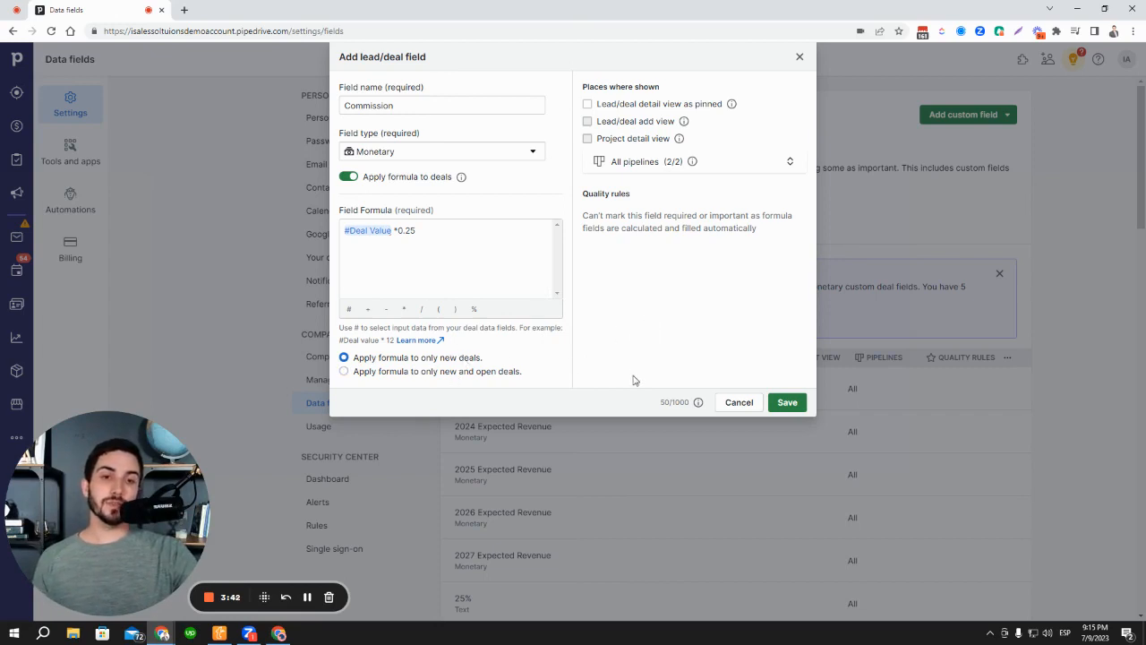
{"action": "left_click", "coordinate": [790, 403]}
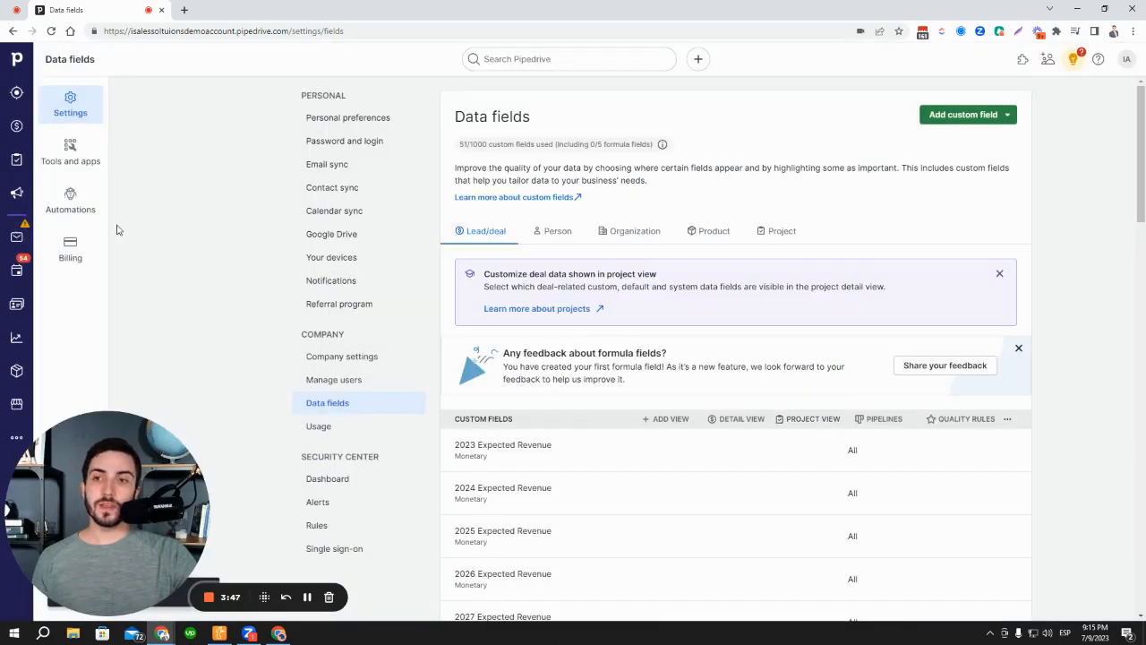
Open iSales Solutions deal 2 from the deals pipeline and dismiss the label and pipeline-specific field tips
{"action": "left_click", "coordinate": [16, 126]}
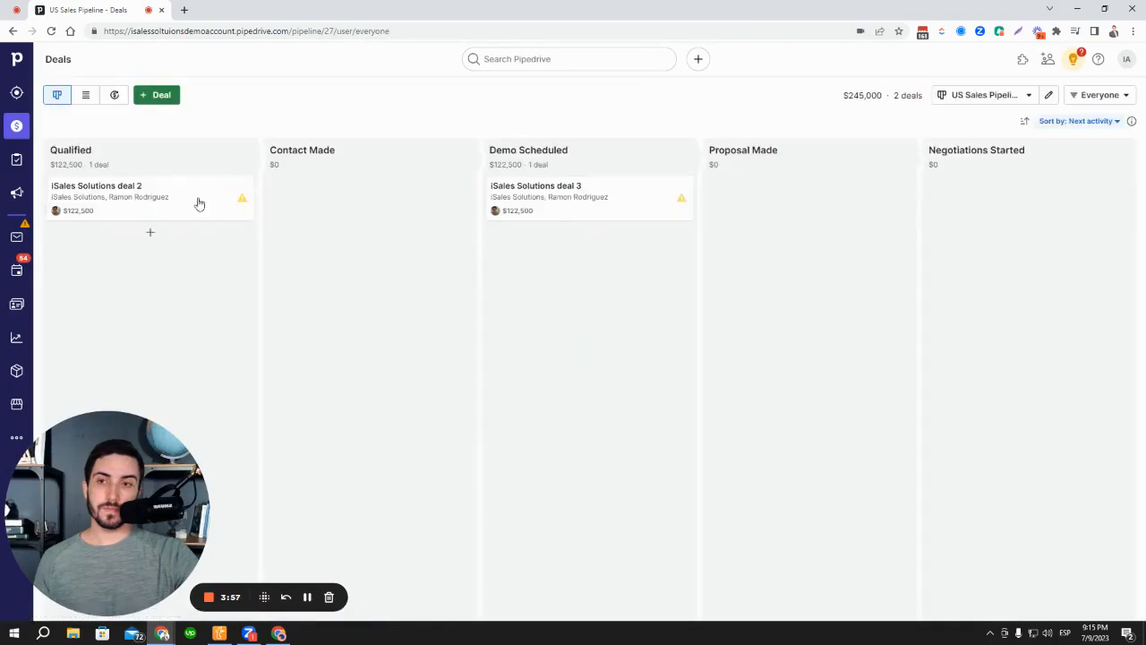
{"action": "left_click", "coordinate": [174, 204]}
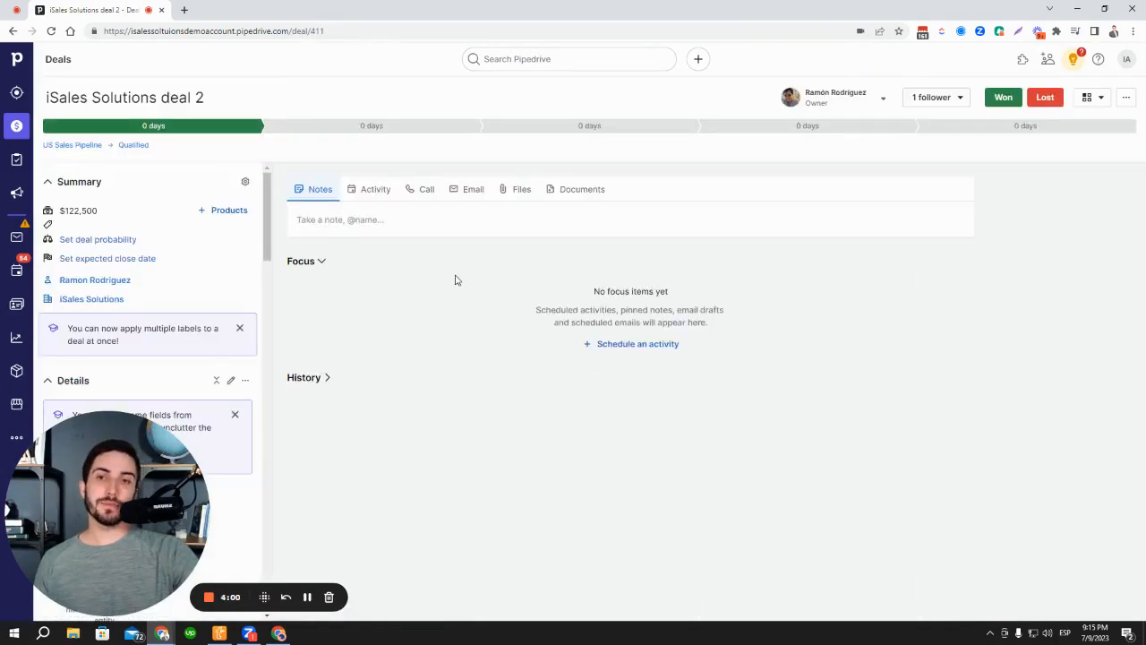
{"action": "scroll", "coordinate": [191, 277], "scroll_direction": "down", "scroll_amount": 2}
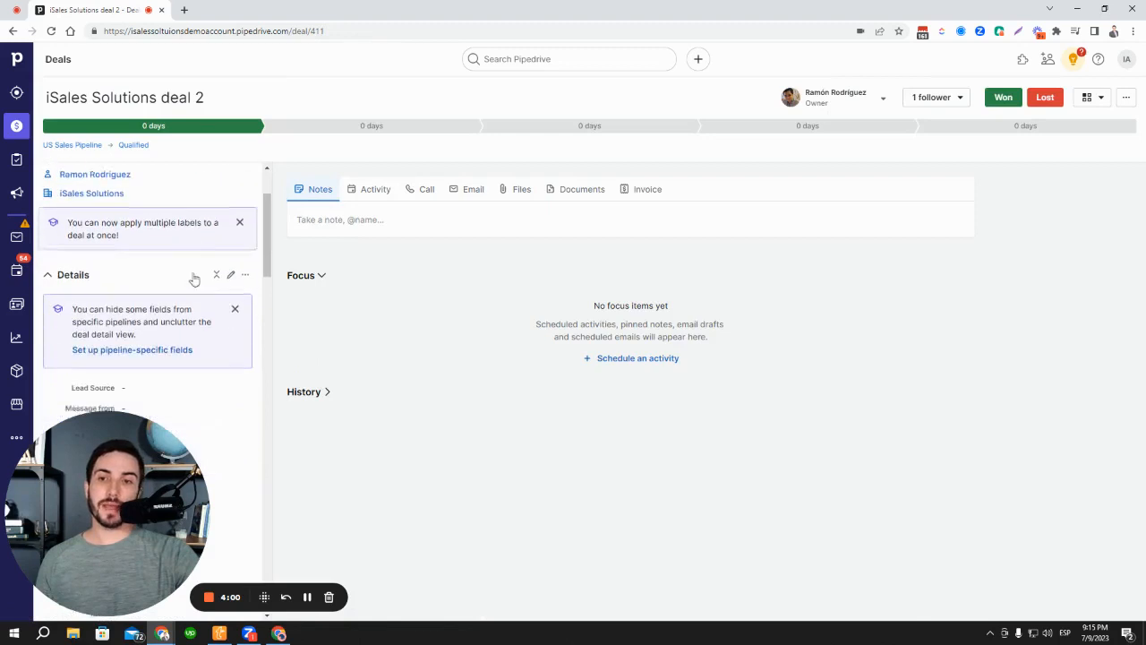
{"action": "left_click", "coordinate": [235, 307]}
{"action": "left_click", "coordinate": [239, 218]}
Calculate the Commission formula field in the details of iSales Solutions deal 2
{"action": "scroll", "coordinate": [179, 340], "scroll_direction": "down", "scroll_amount": 8}
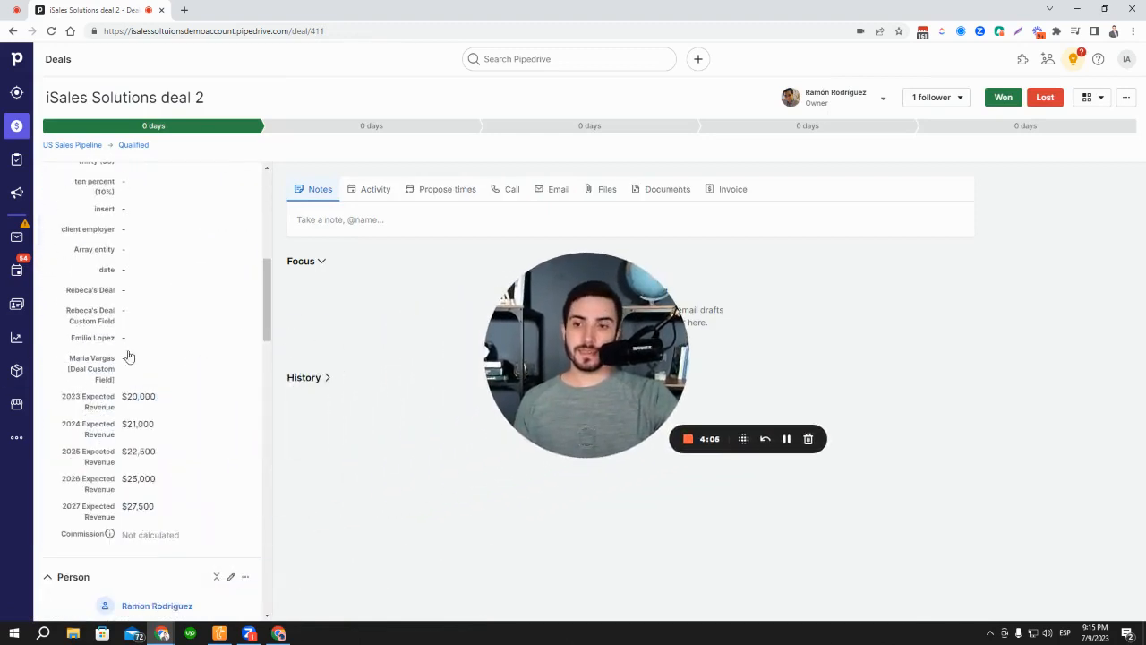
{"action": "scroll", "coordinate": [161, 336], "scroll_direction": "down", "scroll_amount": 2}
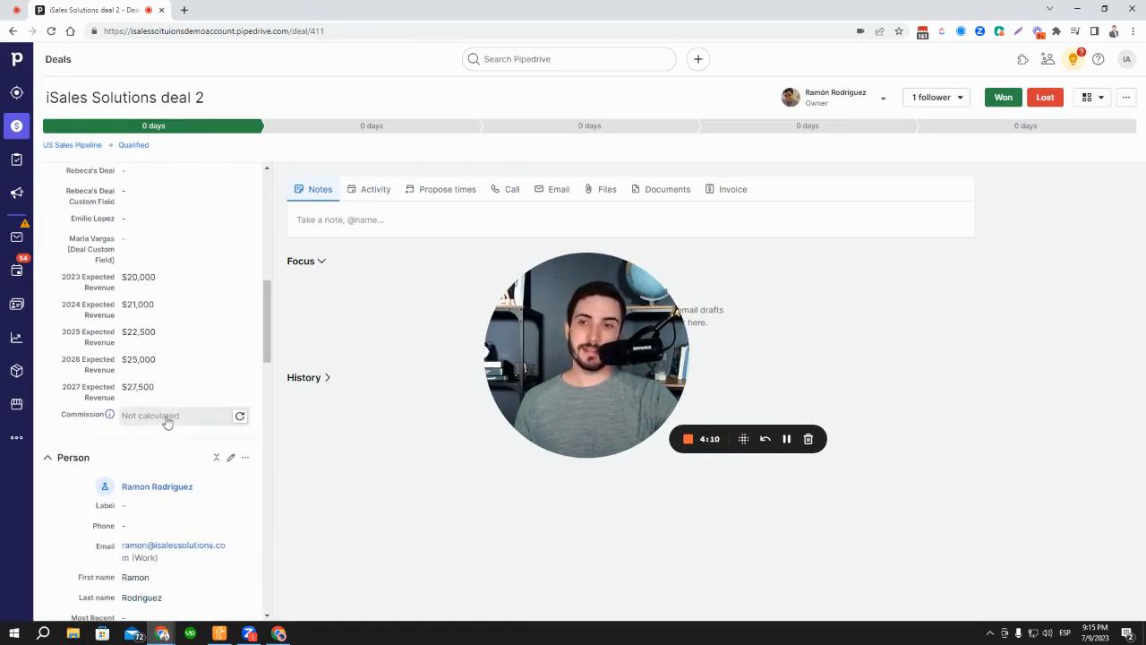
{"action": "scroll", "coordinate": [158, 313], "scroll_direction": "up", "scroll_amount": 8}
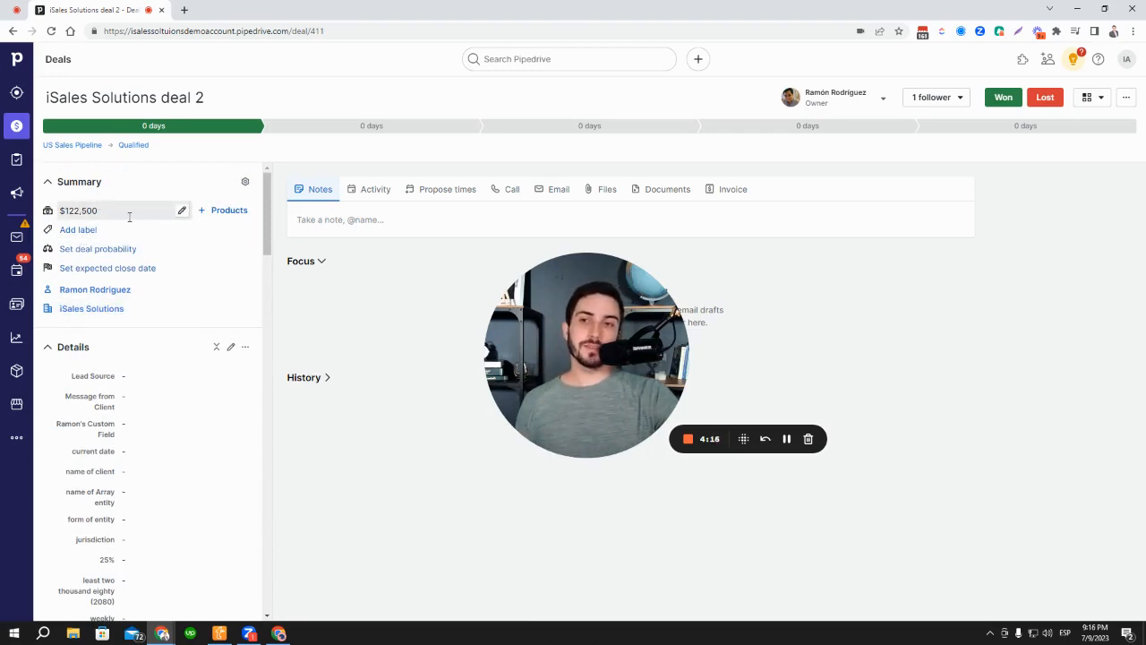
{"action": "scroll", "coordinate": [134, 233], "scroll_direction": "down", "scroll_amount": 8}
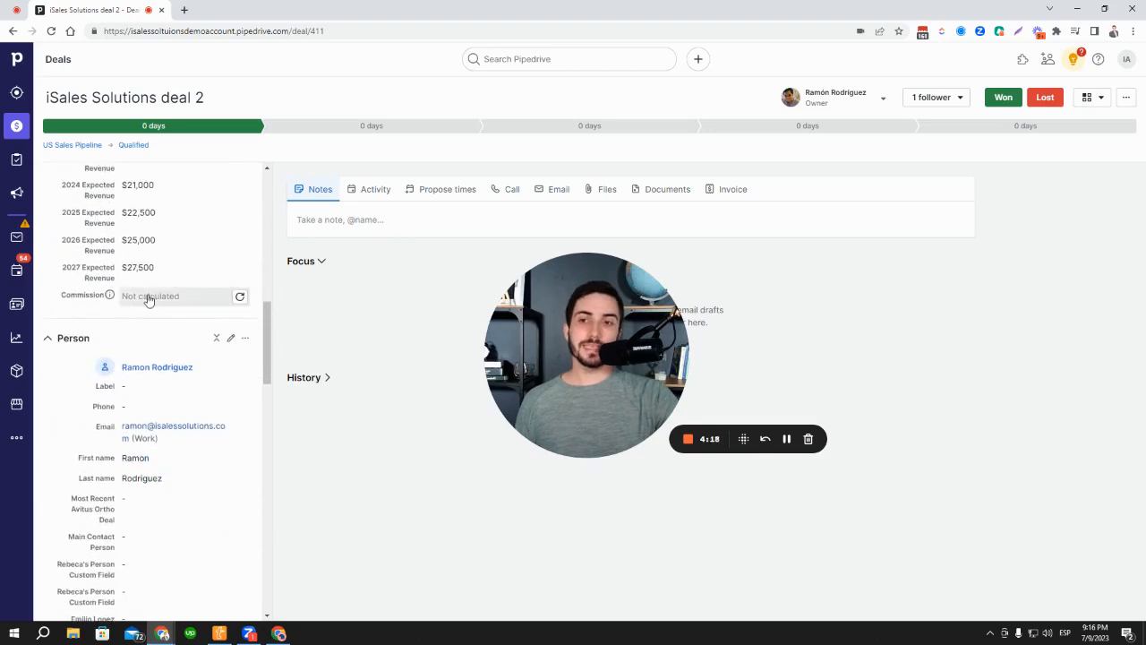
{"action": "scroll", "coordinate": [180, 308], "scroll_direction": "up", "scroll_amount": 1}
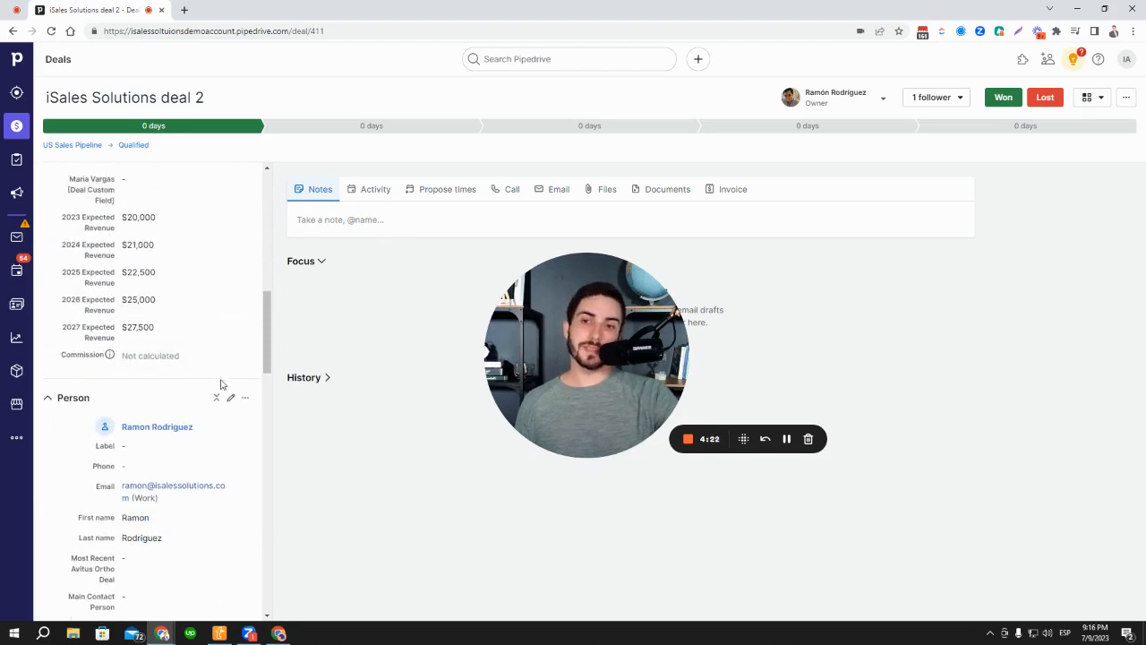
{"action": "left_click", "coordinate": [240, 358]}
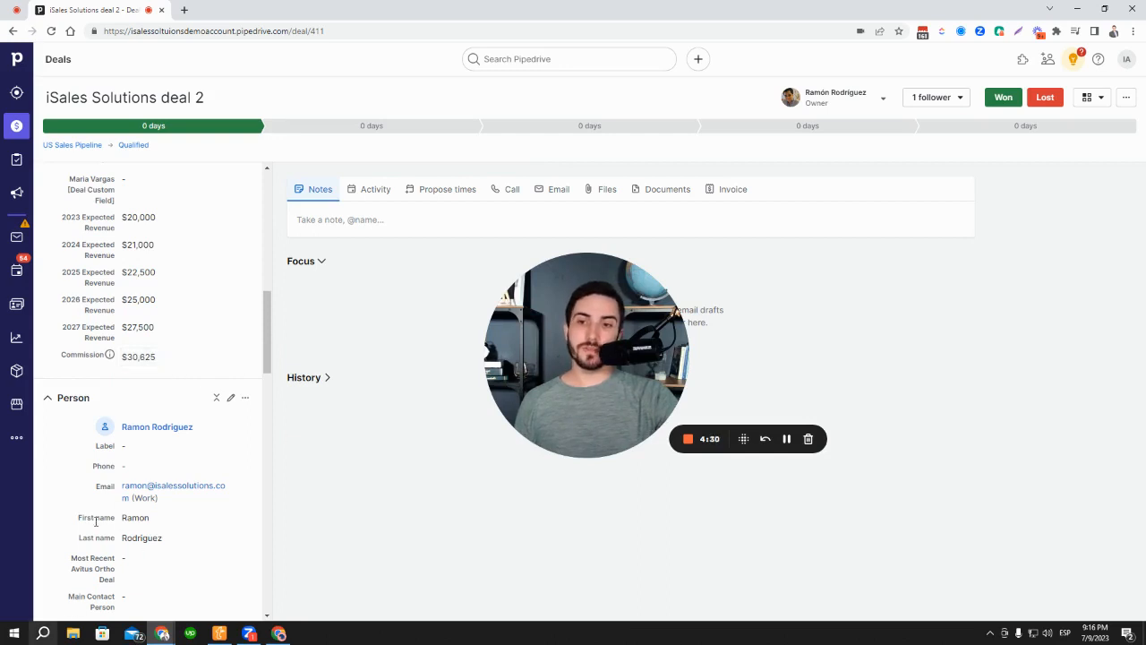
Compare the deal's value with its Commission amount and open the Calculadora app to check it
{"action": "scroll", "coordinate": [126, 241], "scroll_direction": "up", "scroll_amount": 15}
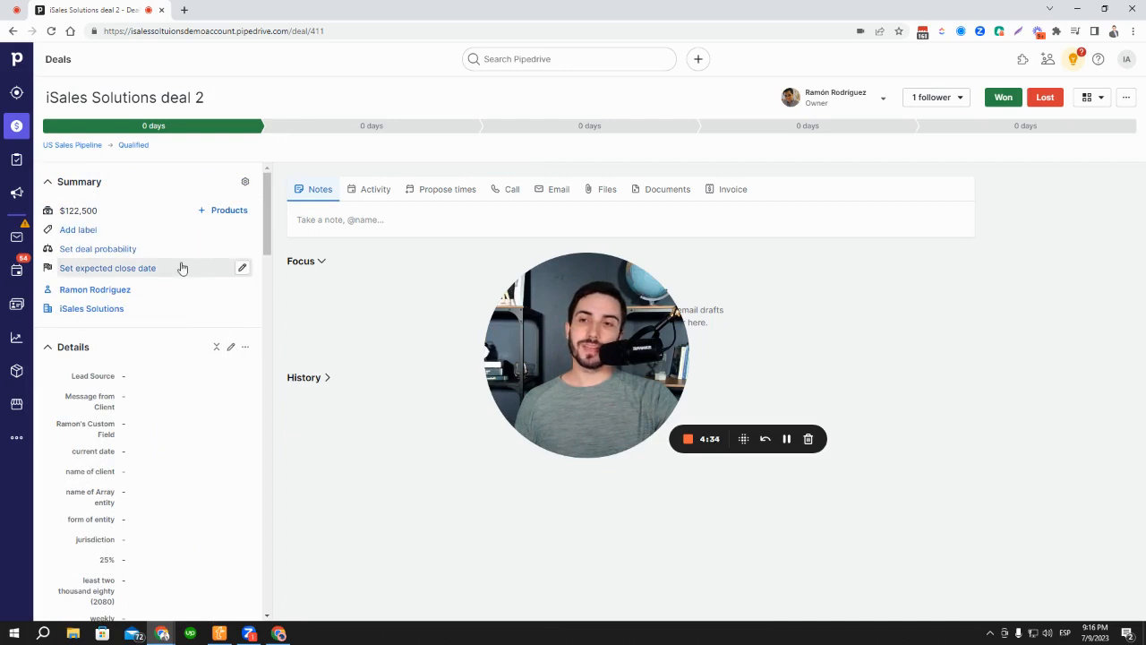
{"action": "scroll", "coordinate": [205, 284], "scroll_direction": "down", "scroll_amount": 15}
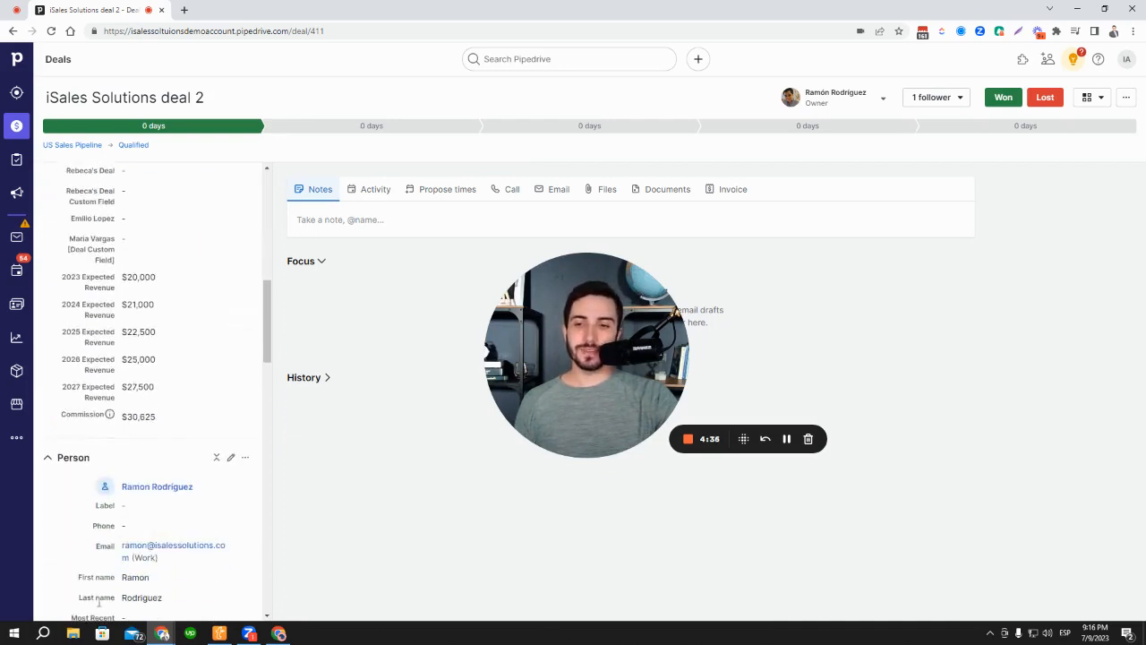
{"action": "left_click", "coordinate": [43, 633]}
{"action": "type", "text": "cal"}
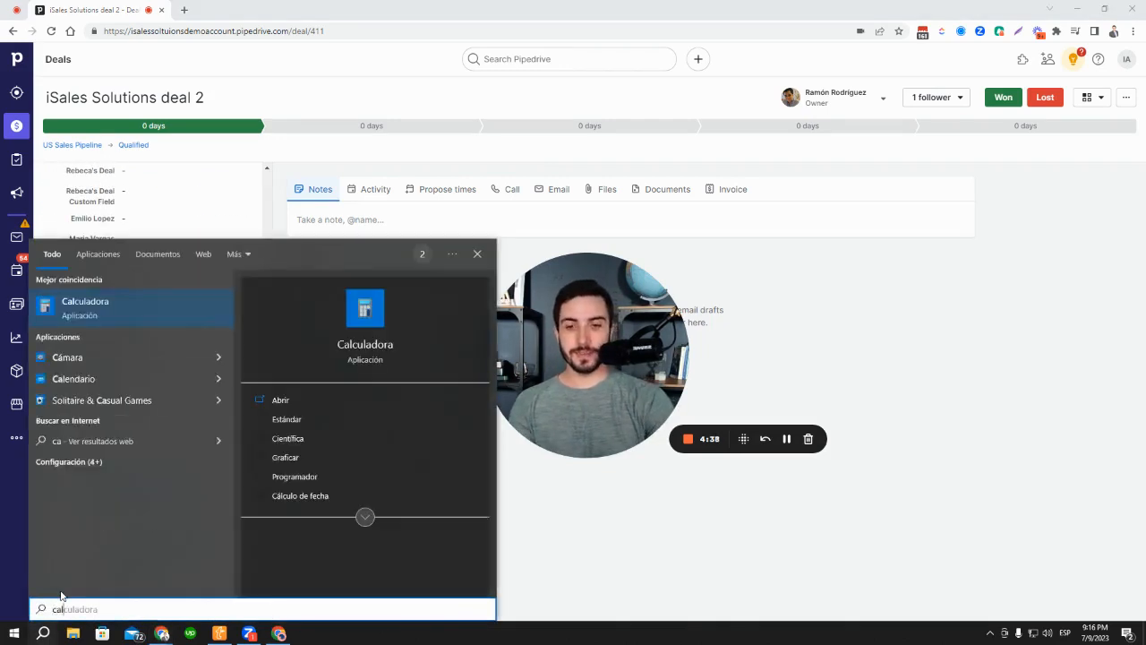
{"action": "type", "text": "c"}
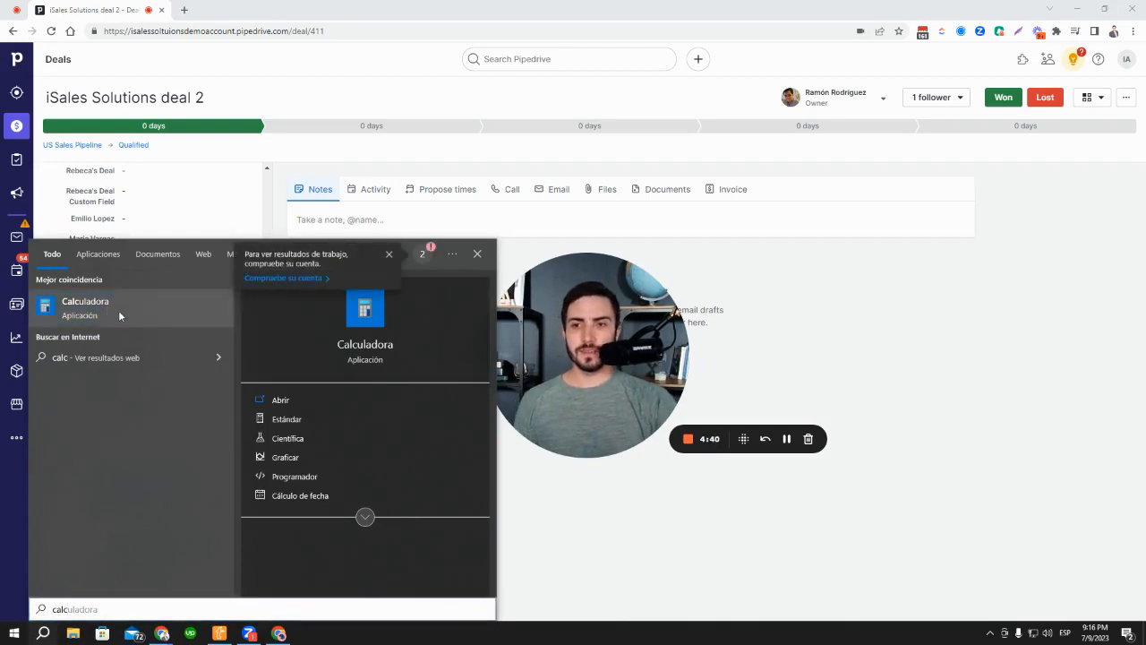
{"action": "left_click", "coordinate": [119, 315]}
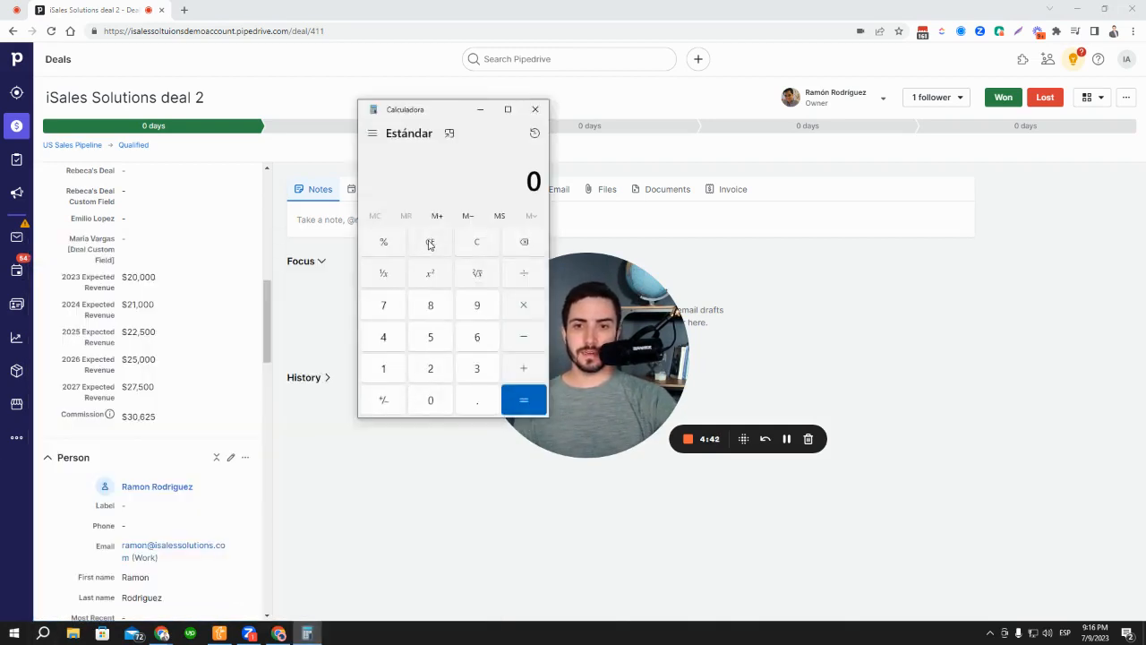
Multiply the commission of 30625 by 4, minimize the calculator and review the deal's Commission field again
{"action": "left_click", "coordinate": [437, 405]}
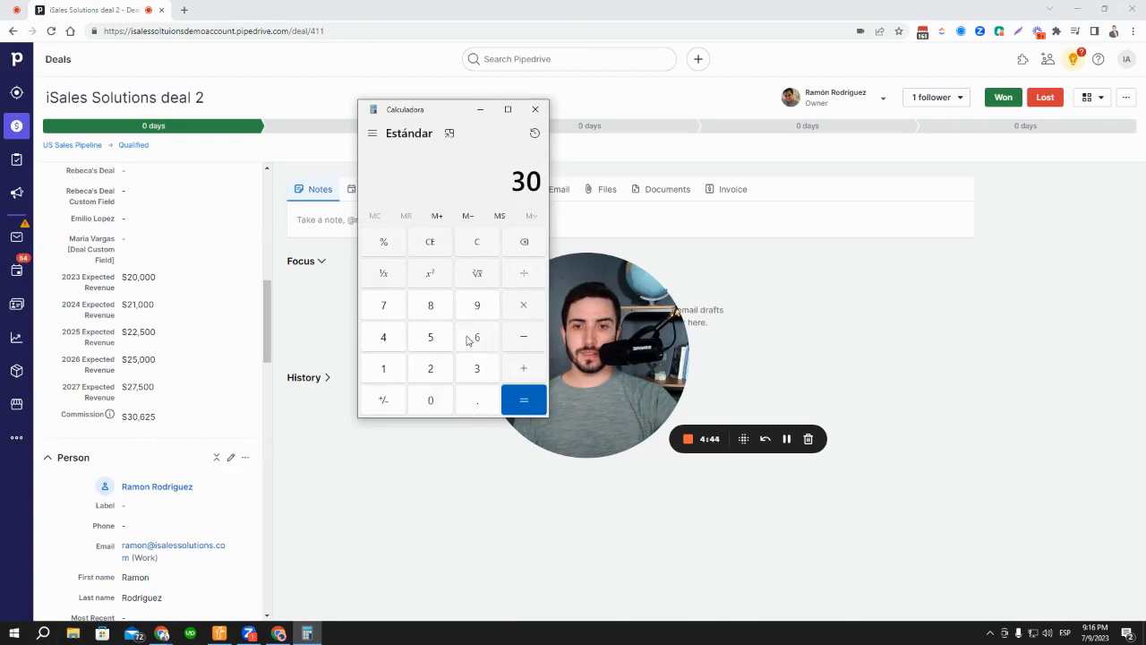
{"action": "left_click", "coordinate": [474, 337]}
{"action": "left_click", "coordinate": [431, 368]}
{"action": "left_click", "coordinate": [435, 338]}
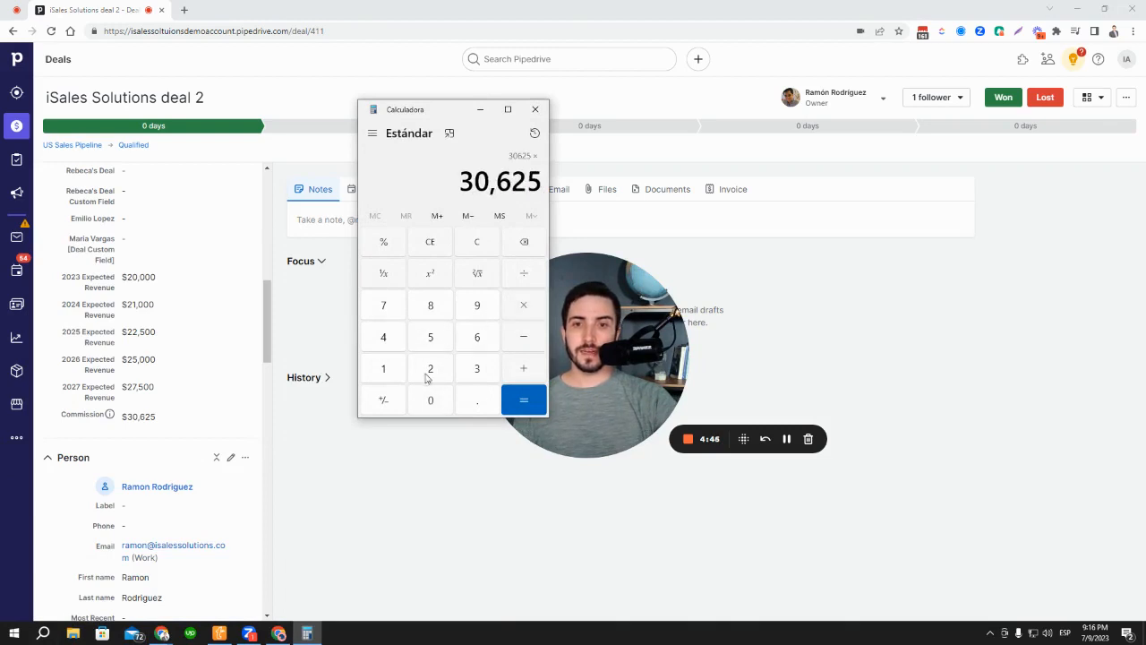
{"action": "left_click", "coordinate": [383, 337]}
{"action": "left_click", "coordinate": [524, 400]}
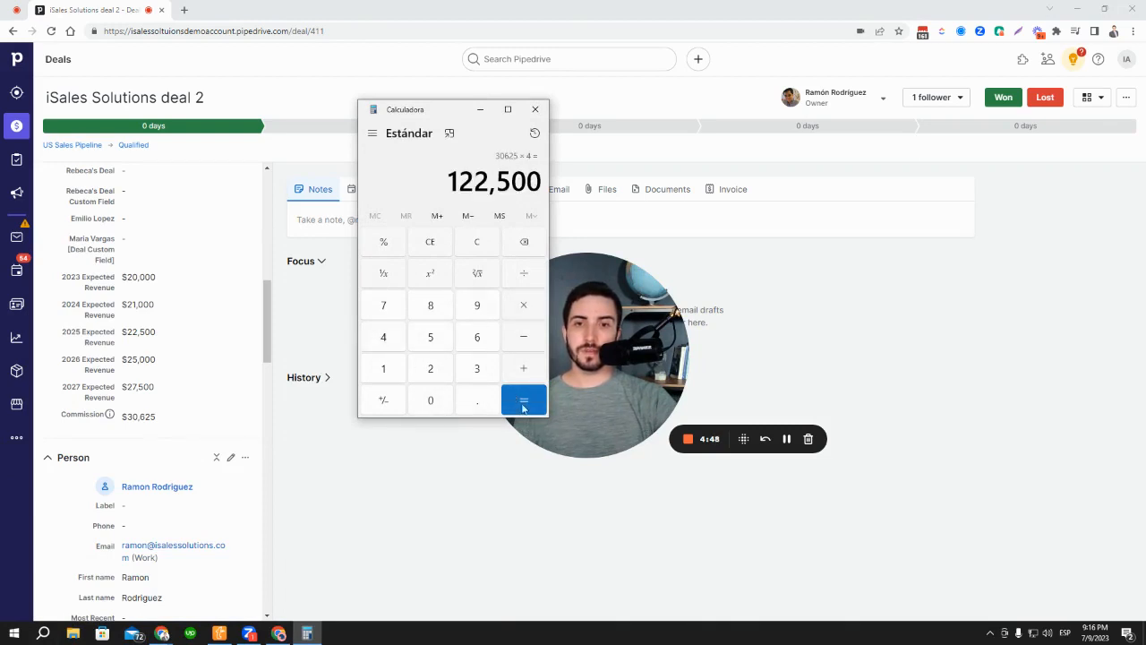
{"action": "scroll", "coordinate": [188, 333], "scroll_direction": "up", "scroll_amount": 3}
{"action": "left_click", "coordinate": [480, 109]}
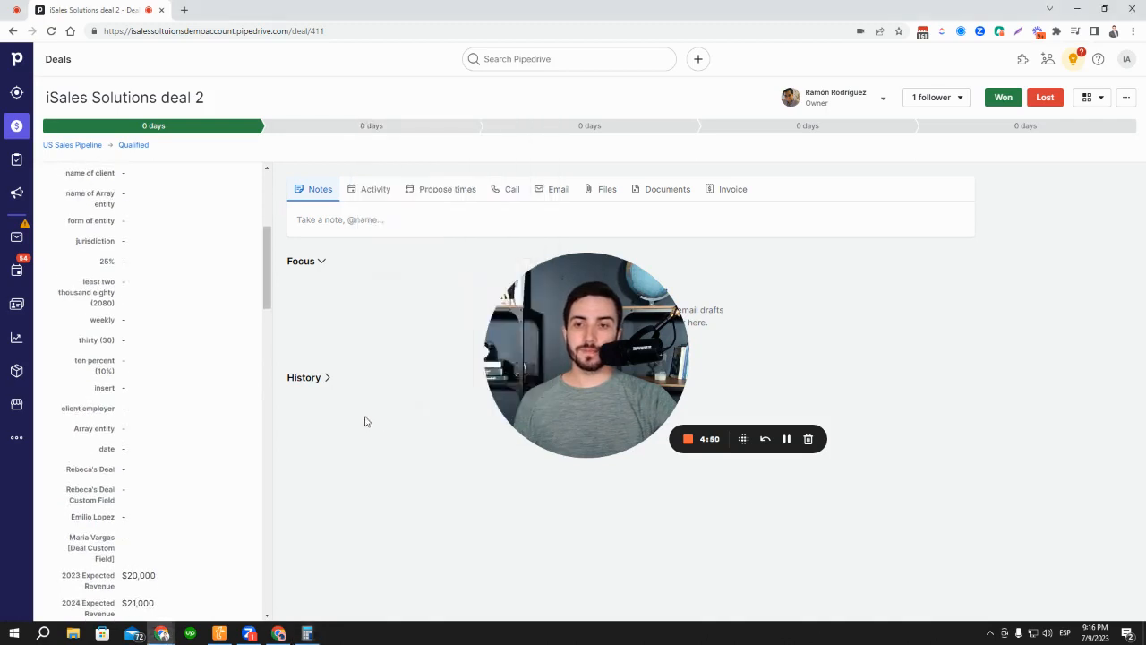
{"action": "scroll", "coordinate": [238, 402], "scroll_direction": "down", "scroll_amount": 3}
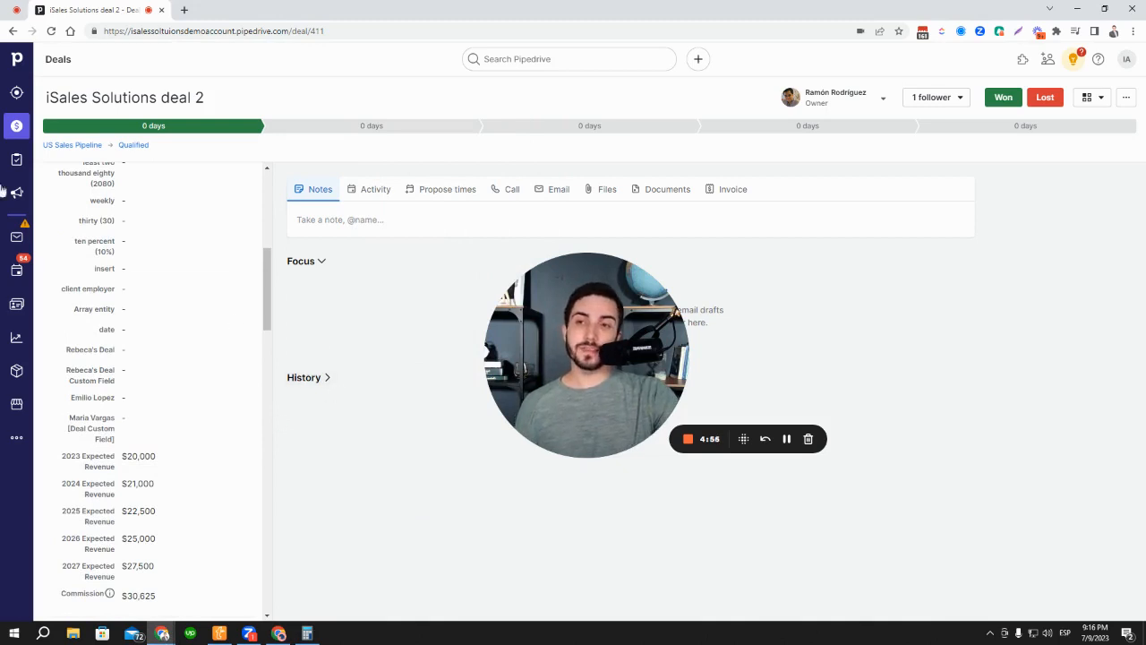
Return from the deal to the US Sales Pipeline, show the deals as a list and select all of them
{"action": "left_click", "coordinate": [50, 145]}
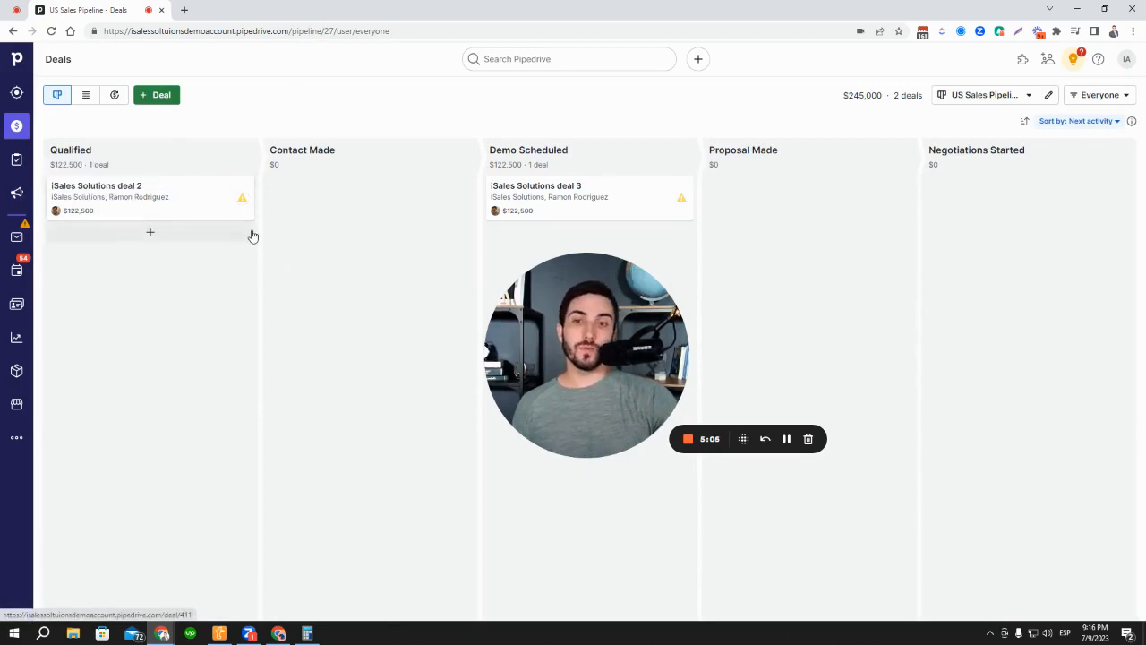
{"action": "left_click", "coordinate": [86, 97]}
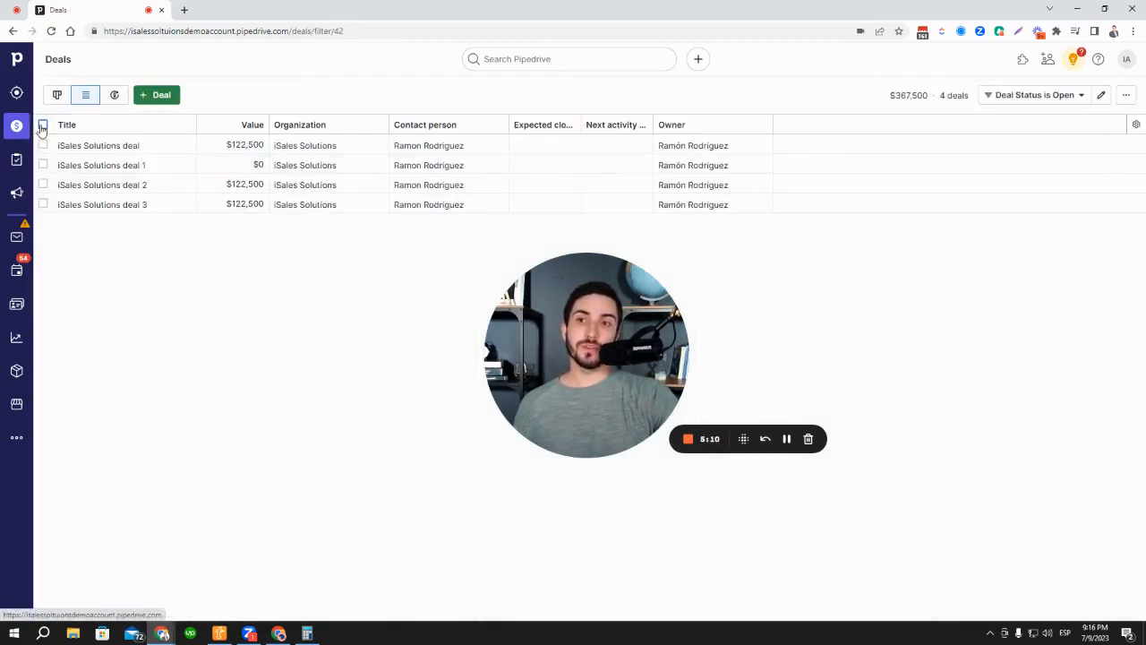
{"action": "left_click", "coordinate": [43, 124]}
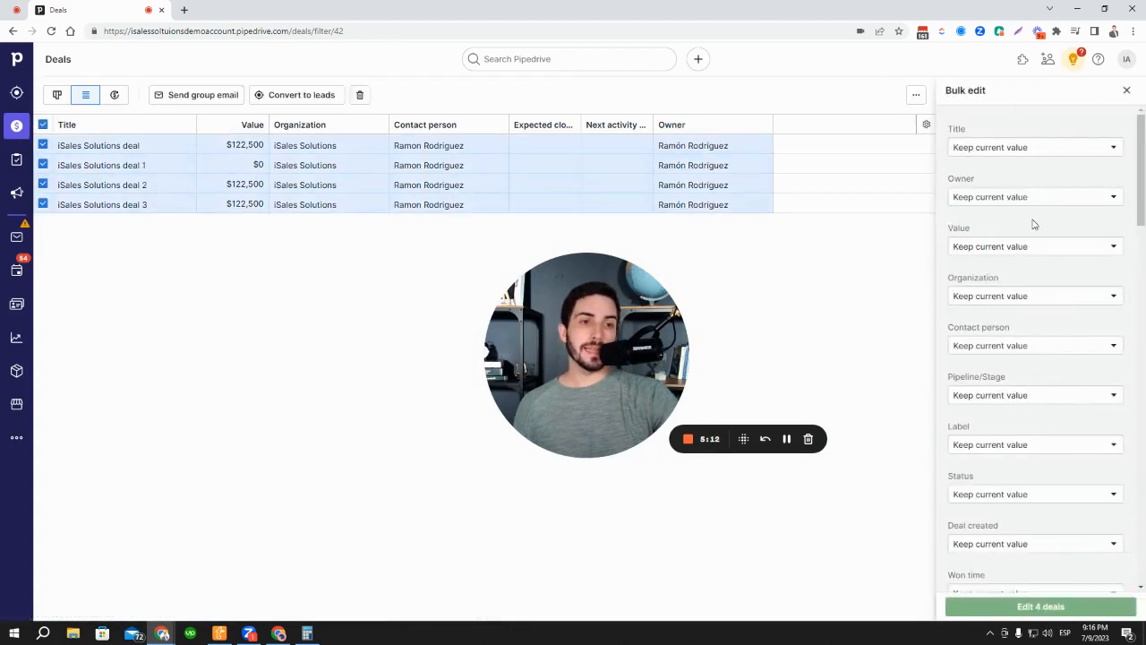
Bulk edit the selected deals with Commission set to Force recalculate and confirm the changes
{"action": "scroll", "coordinate": [1034, 268], "scroll_direction": "down", "scroll_amount": 12}
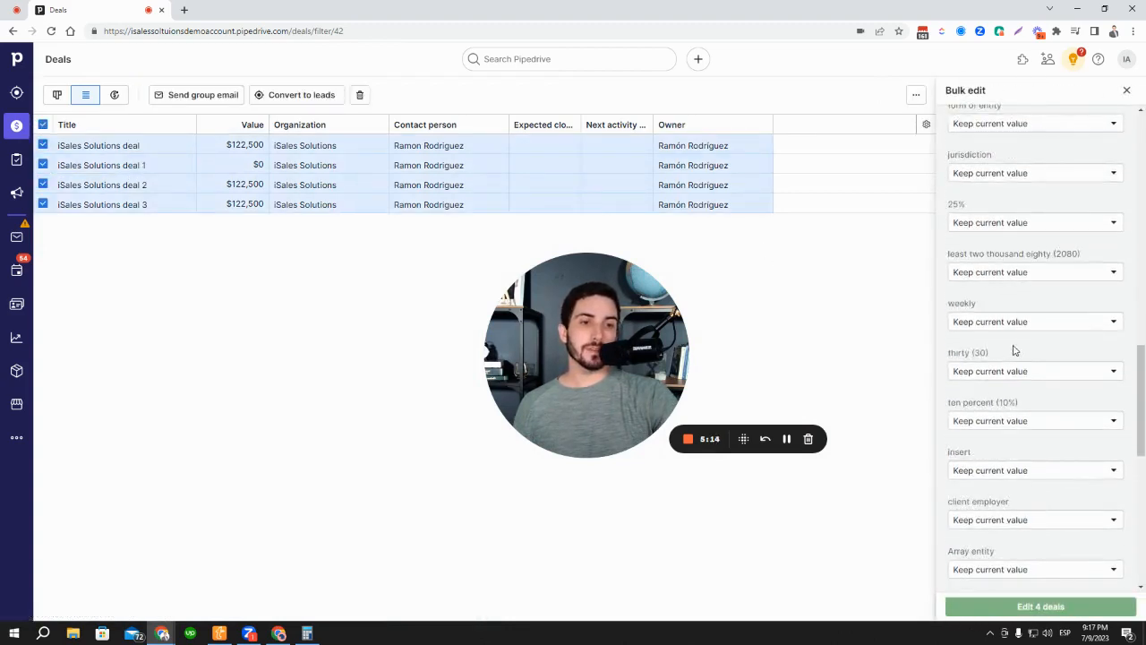
{"action": "scroll", "coordinate": [1082, 399], "scroll_direction": "down", "scroll_amount": 10}
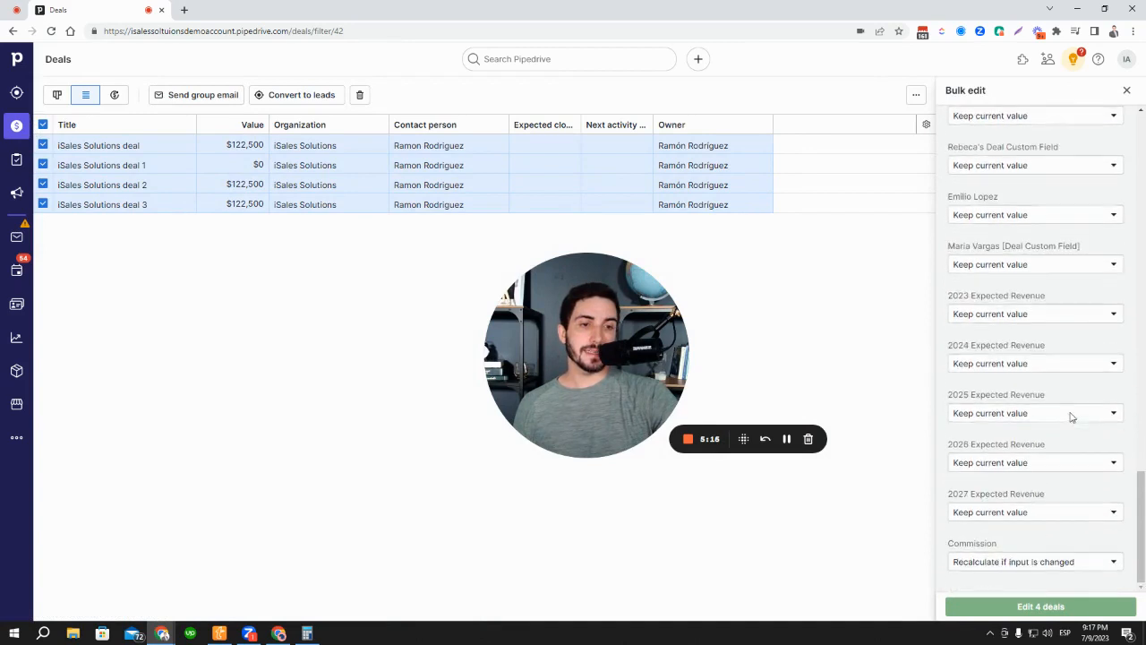
{"action": "left_click", "coordinate": [1027, 564]}
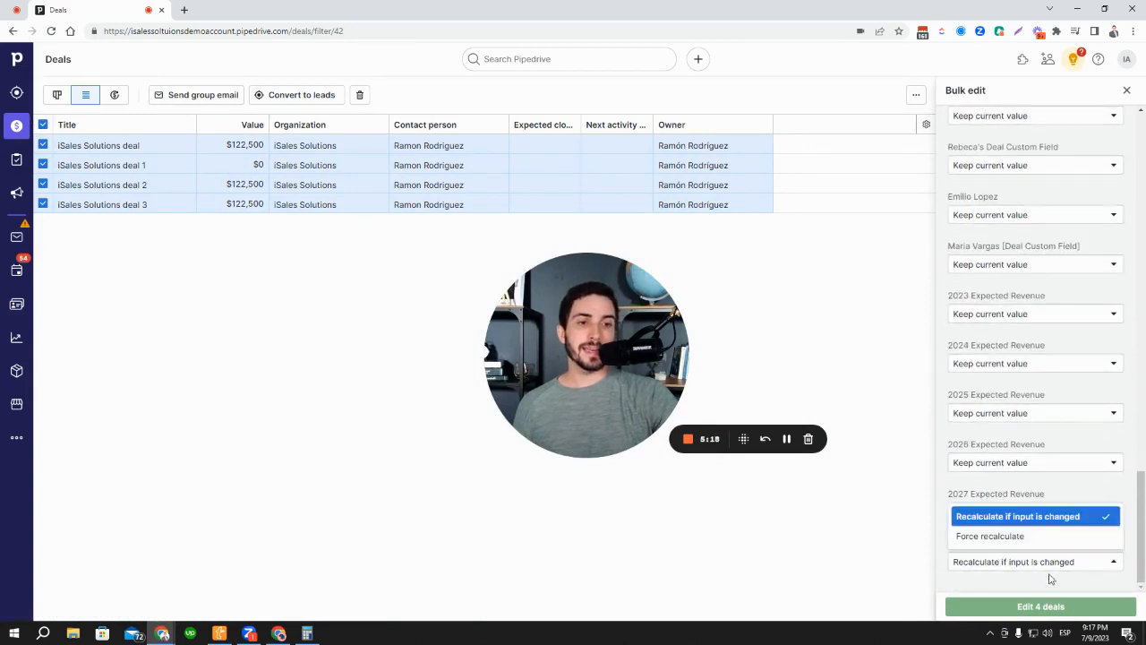
{"action": "left_click", "coordinate": [1052, 541]}
{"action": "left_click", "coordinate": [1075, 606]}
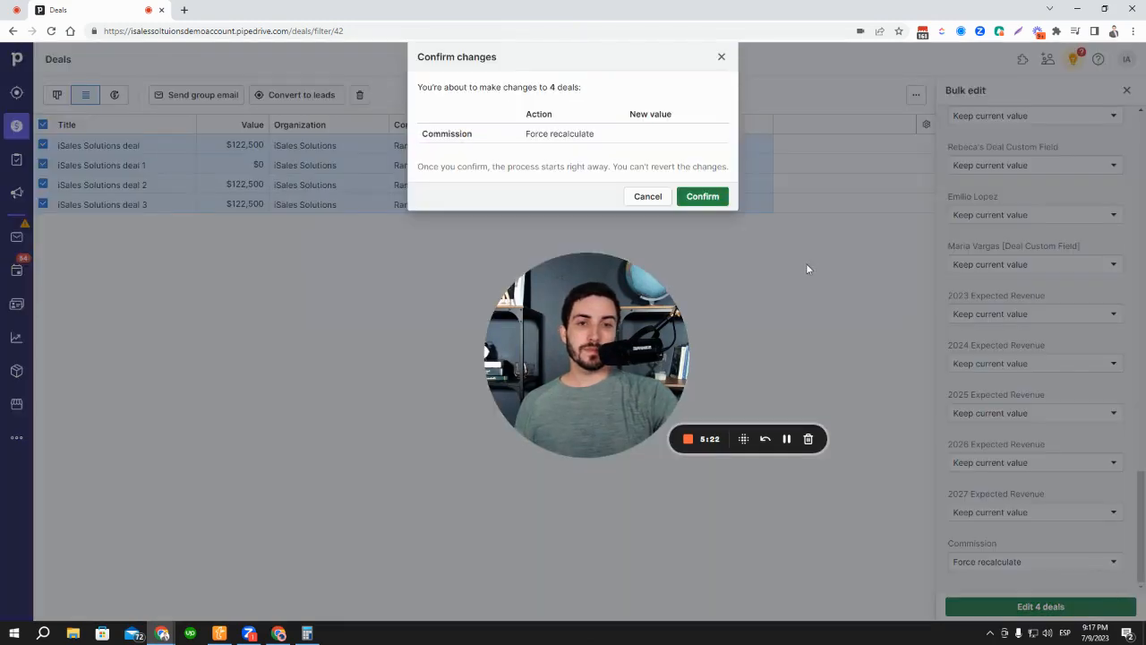
{"action": "left_click", "coordinate": [703, 196]}
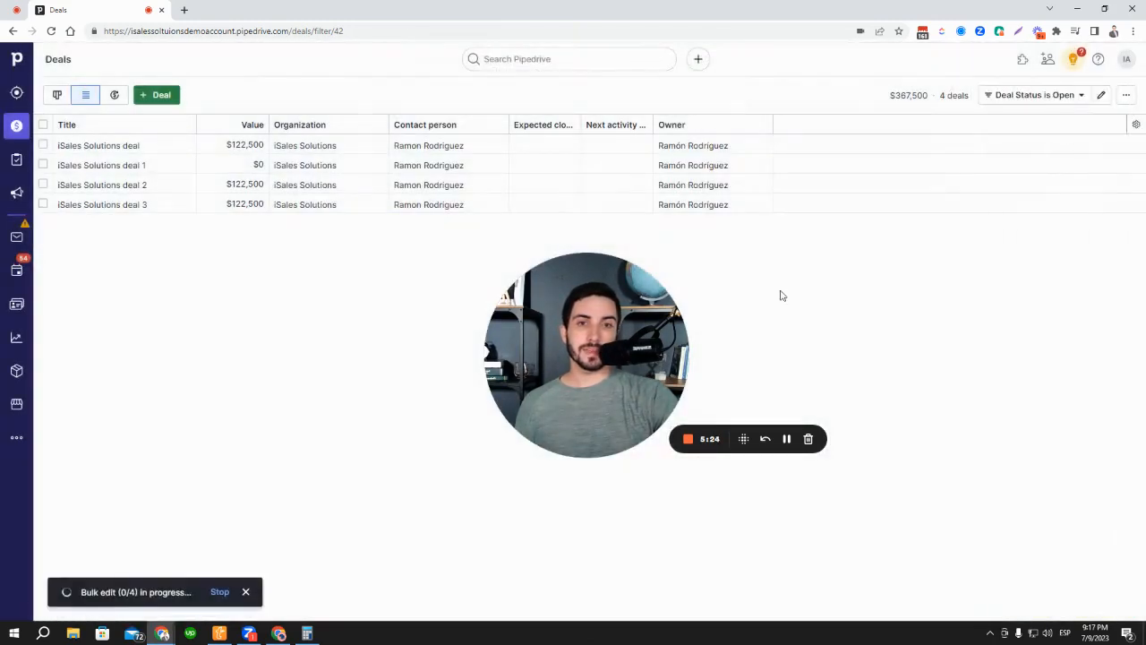
Add the Commission deal field as a visible column in the deals list and save the column selection
{"action": "left_click", "coordinate": [1135, 124]}
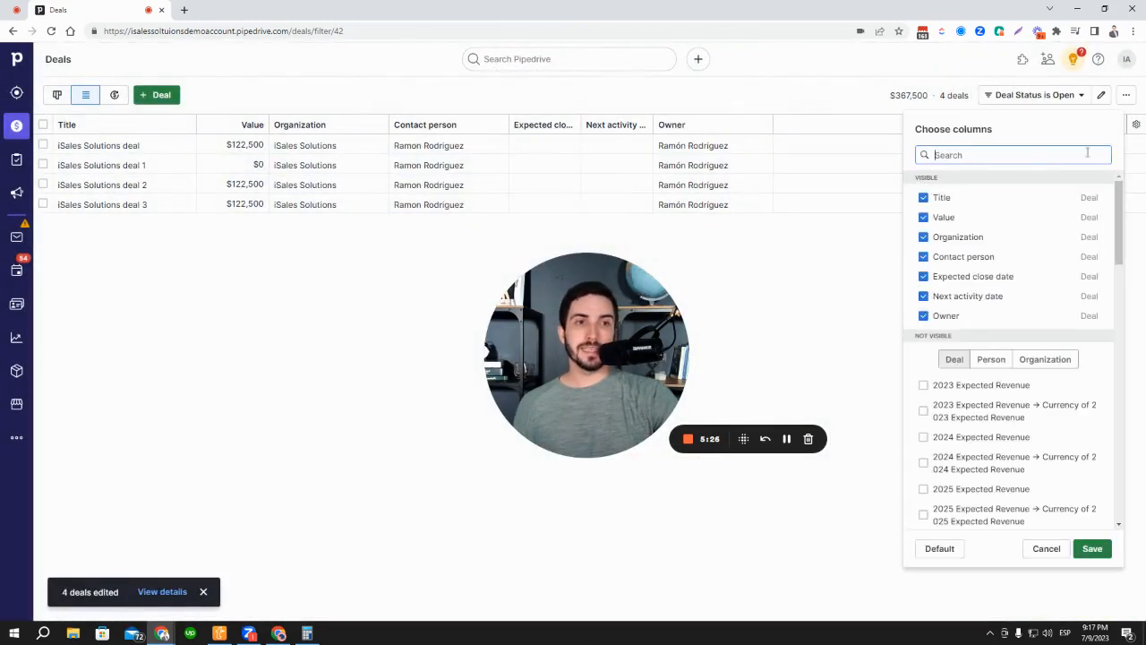
{"action": "type", "text": "comm"}
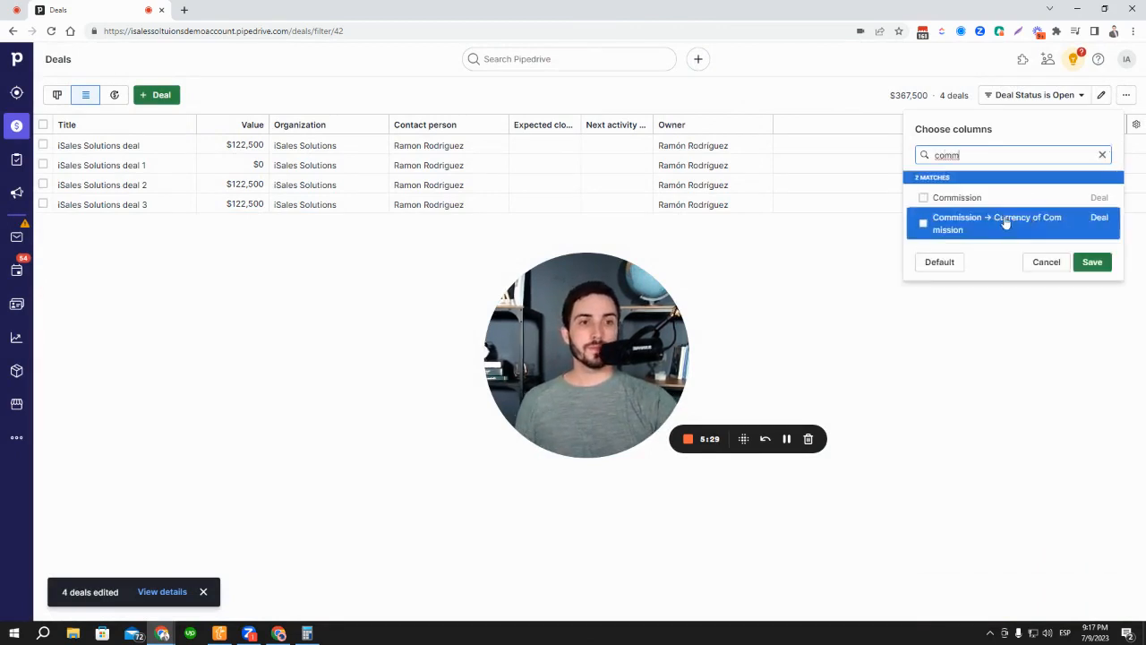
{"action": "left_click", "coordinate": [926, 197]}
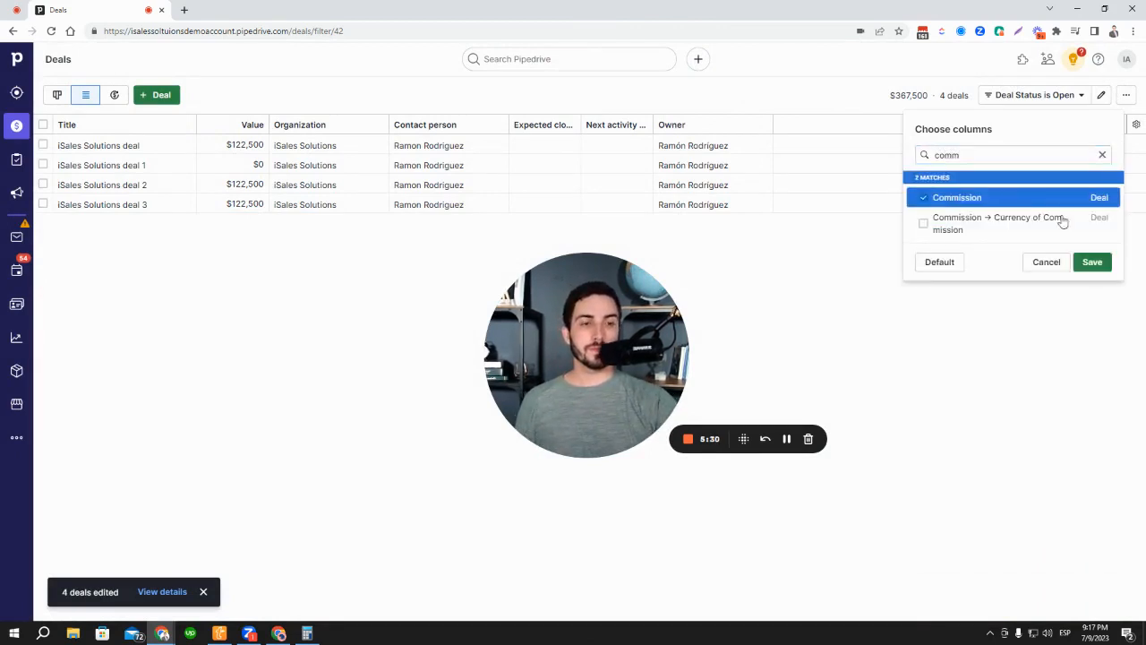
{"action": "left_click", "coordinate": [1092, 261]}
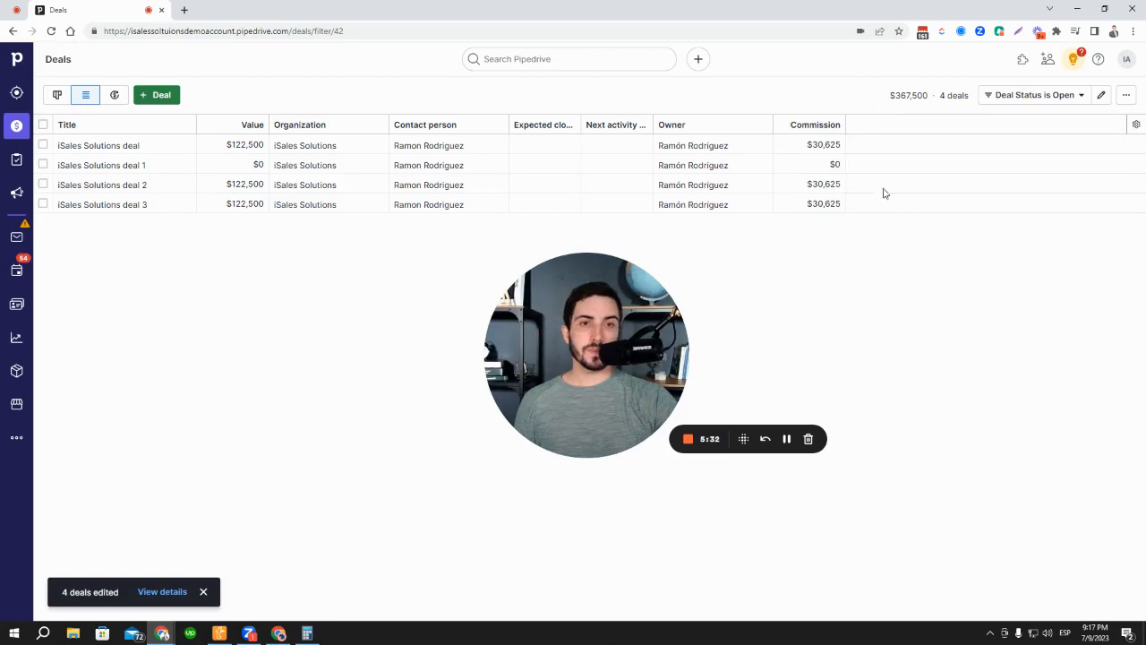